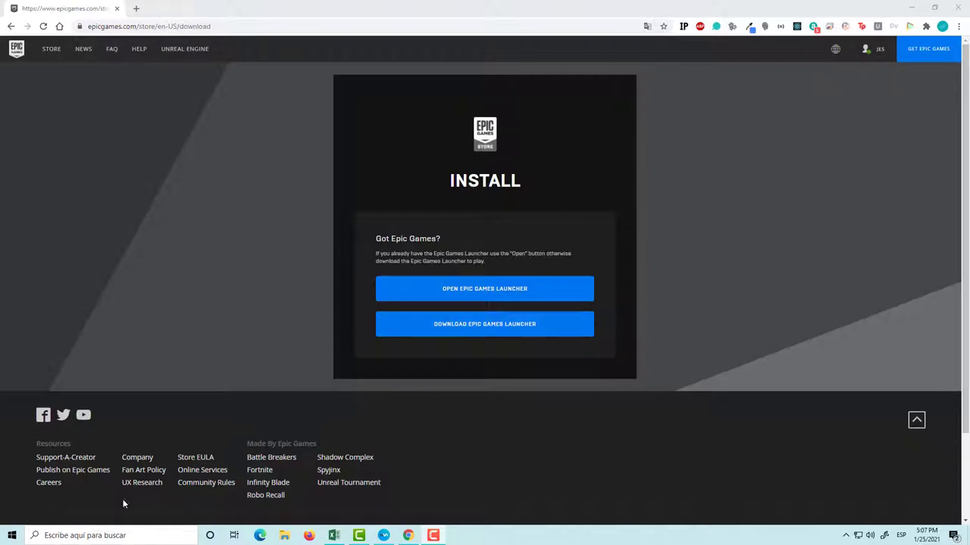
Launch the Epic Games Launcher by searching 'epi' in Windows search.
click(100, 539)
text(epi)
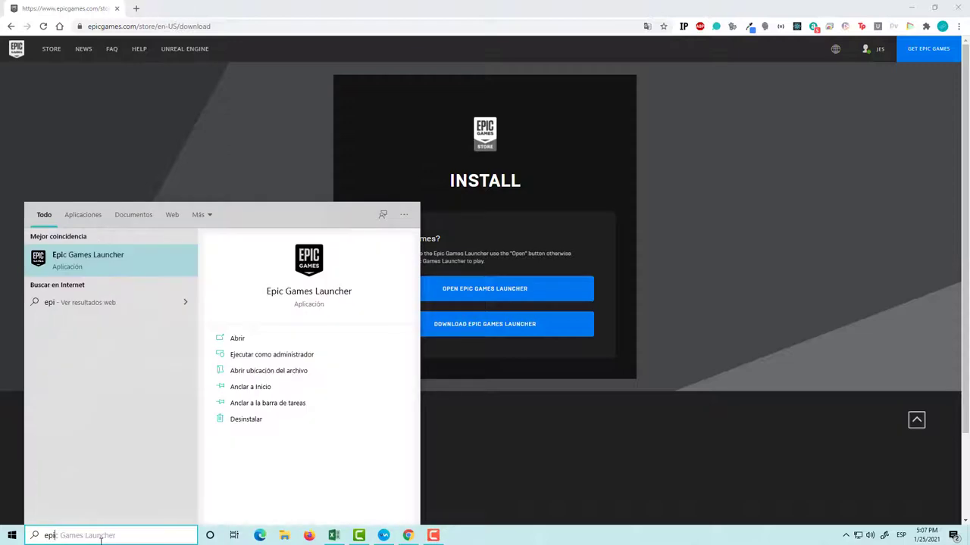
key(Return)
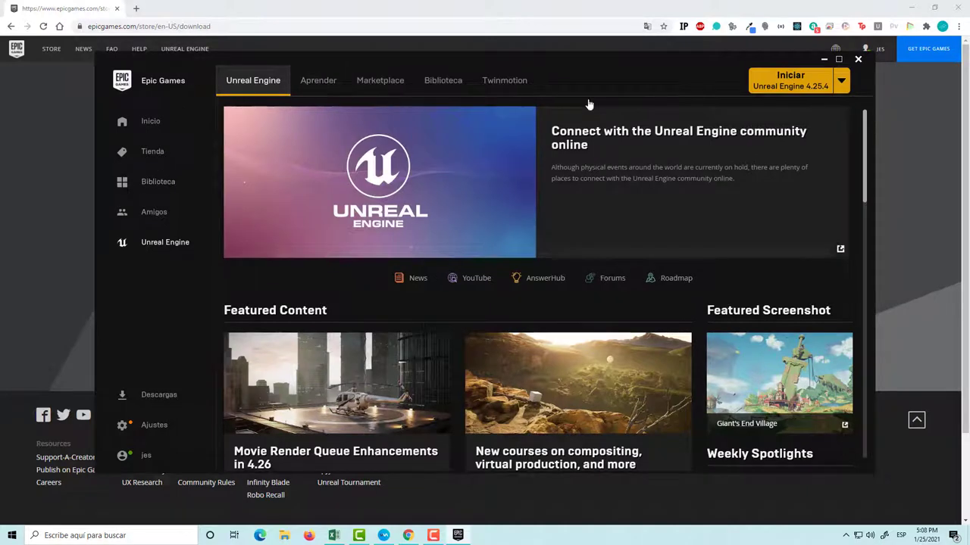
Browse the launcher's home page, then the Store's new and free games.
click(155, 124)
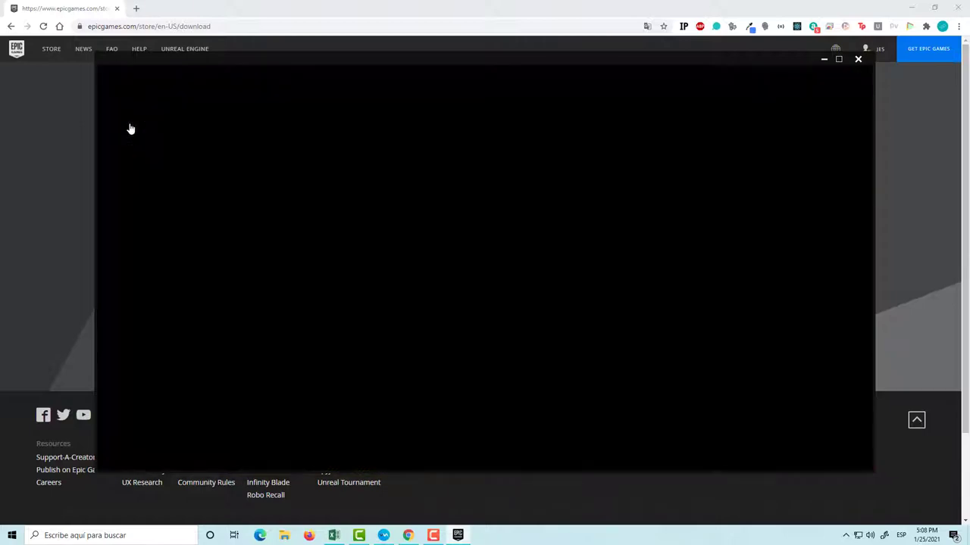
scroll(520, 205, down, 10)
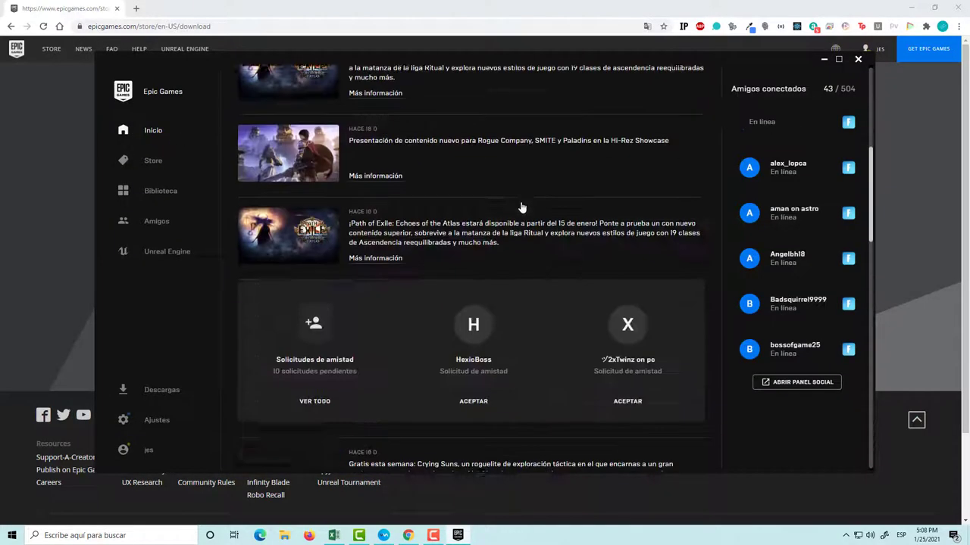
scroll(513, 205, up, 10)
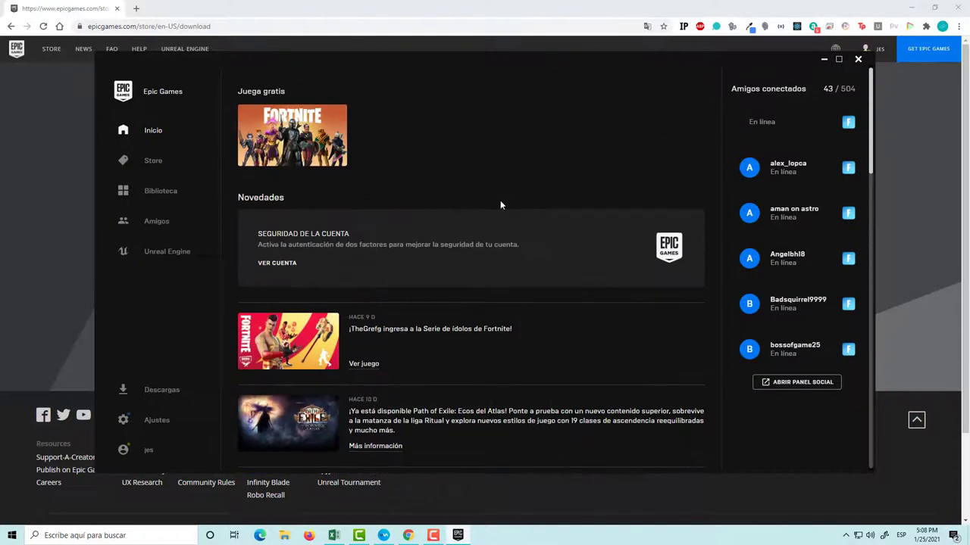
click(155, 163)
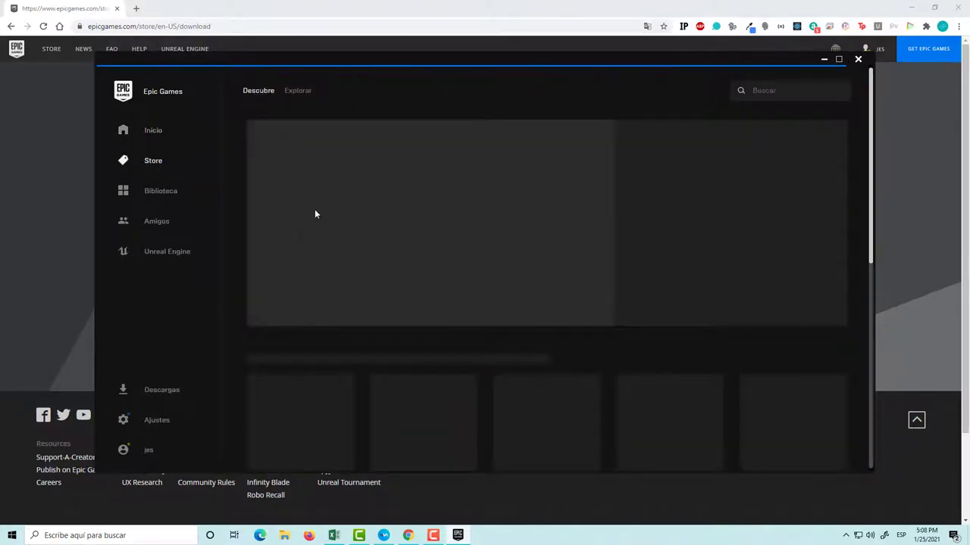
scroll(420, 287, down, 8)
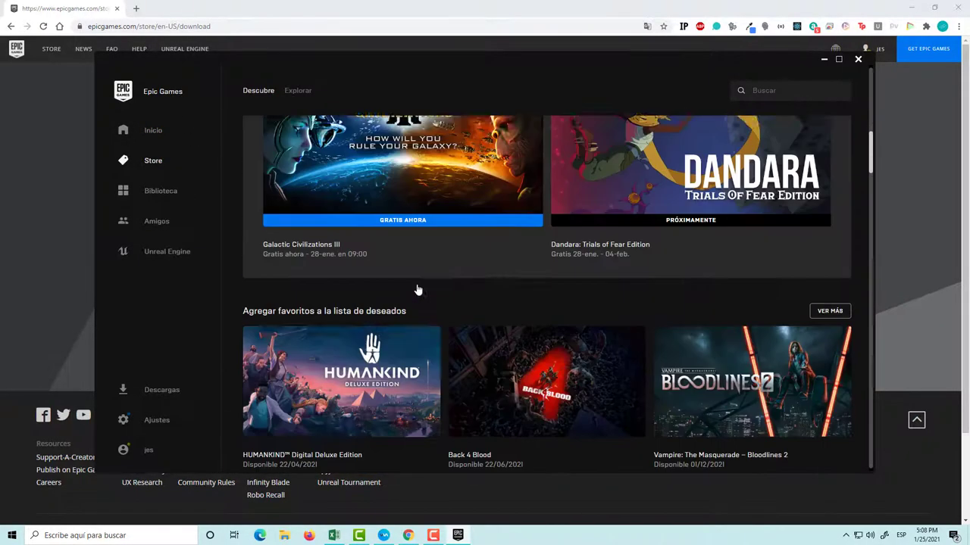
scroll(421, 288, up, 4)
scroll(423, 287, up, 4)
scroll(422, 287, down, 4)
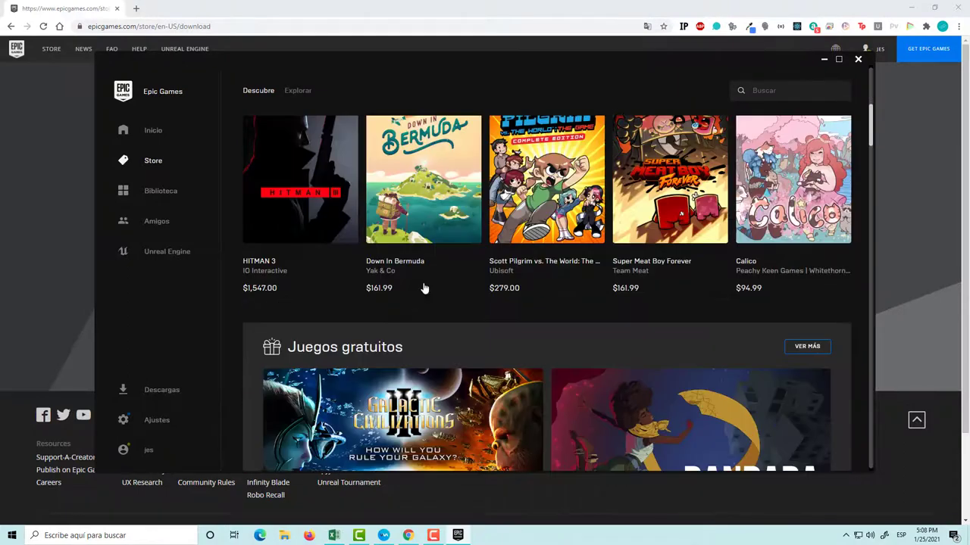
scroll(423, 287, up, 2)
Go to the Unreal Engine section, pass through Marketplace, and show the Library with 4.25.4 and projects.
click(135, 255)
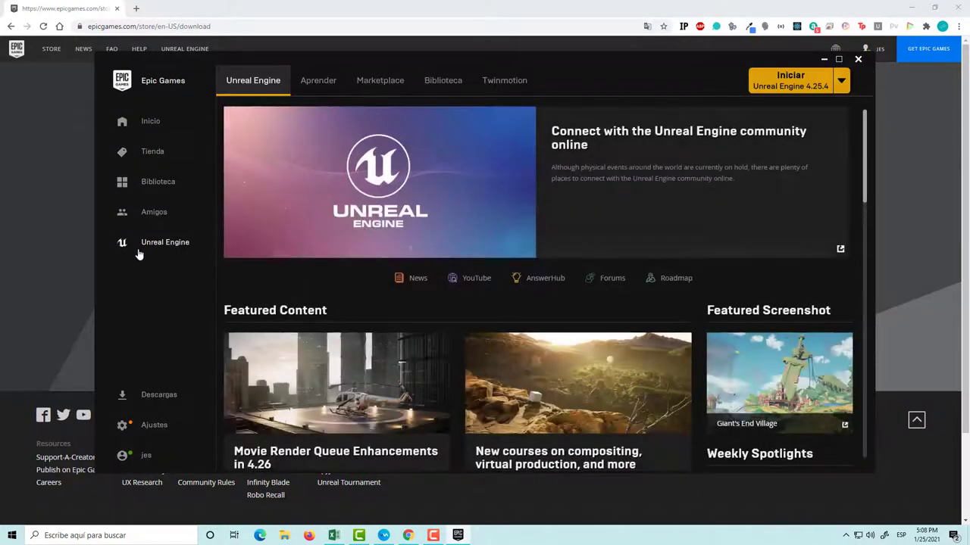
click(381, 85)
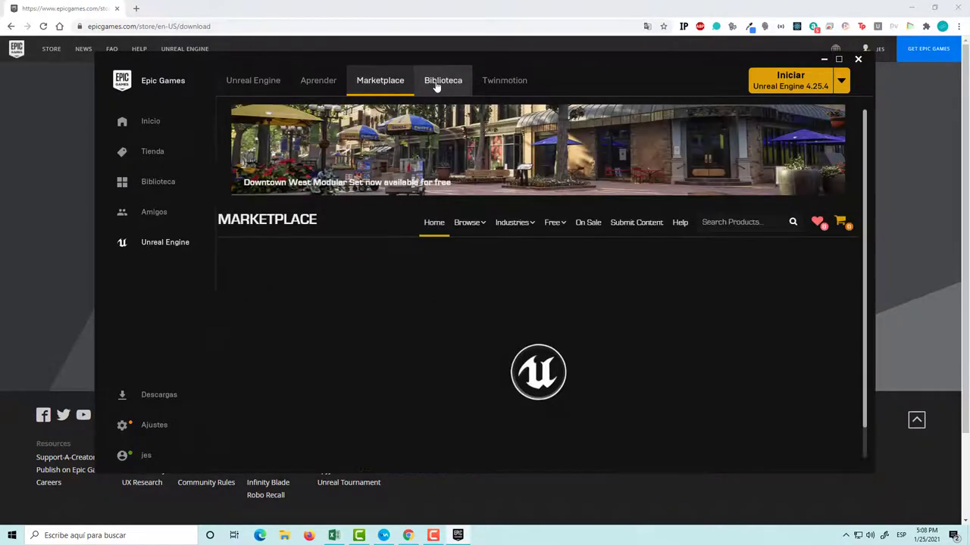
click(437, 87)
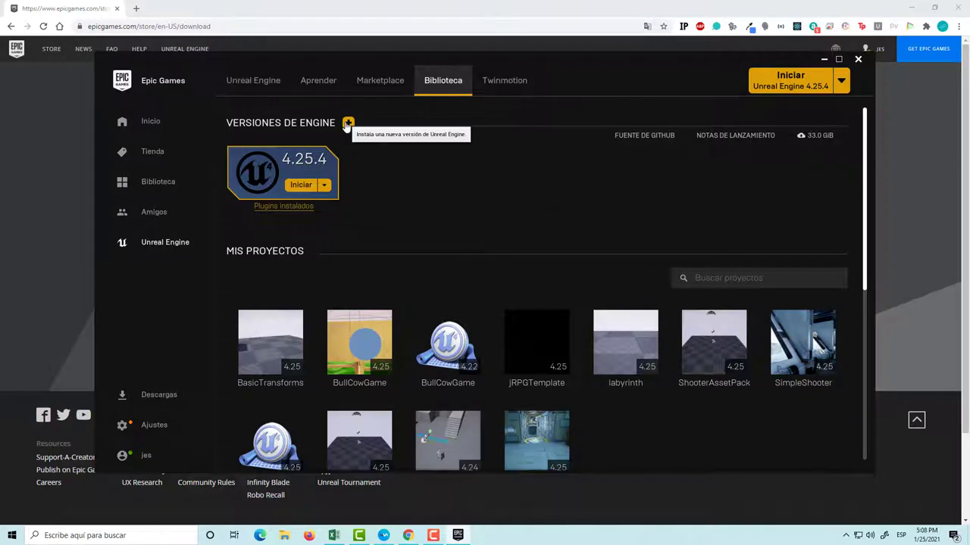
Install Unreal Engine 4.26.0 into C:\Program Files\Epic Games without a desktop shortcut.
click(349, 124)
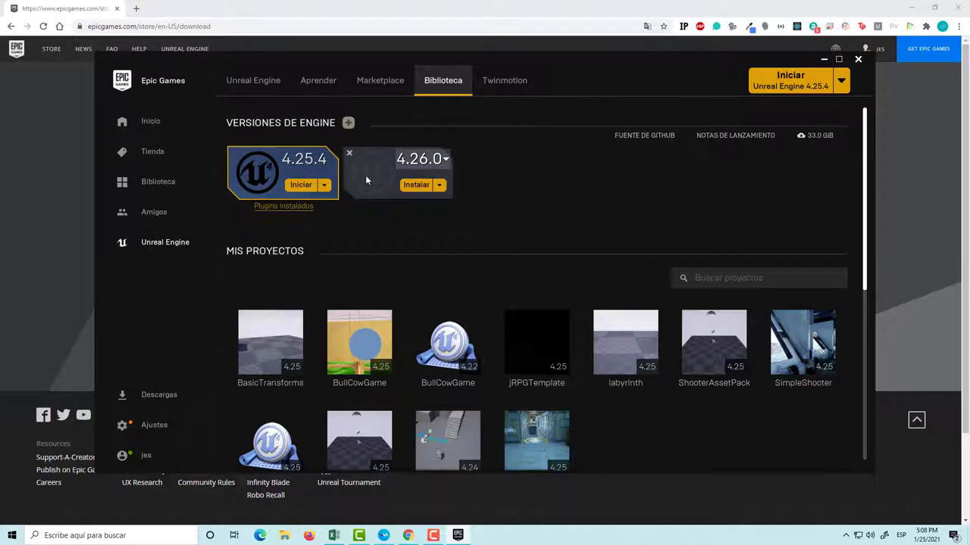
click(415, 187)
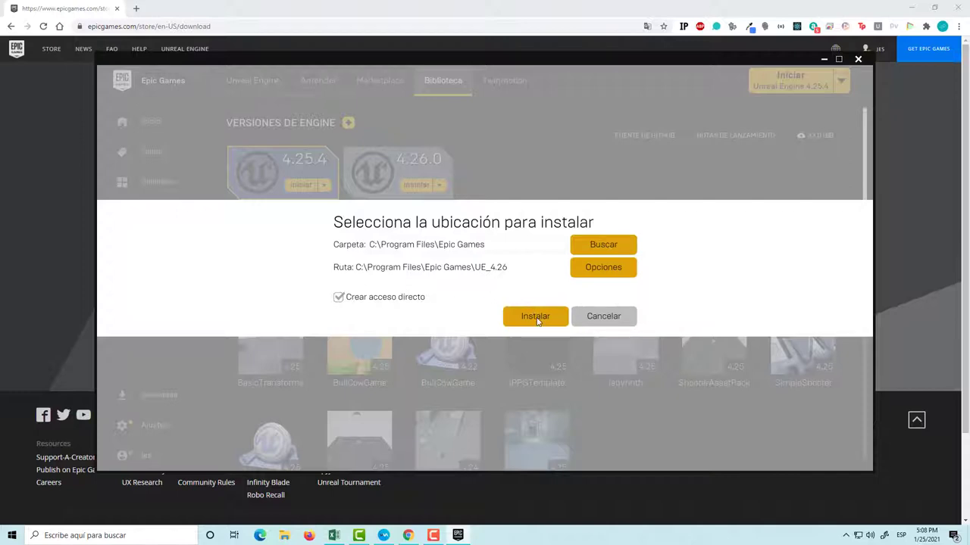
click(339, 297)
click(532, 318)
click(532, 318)
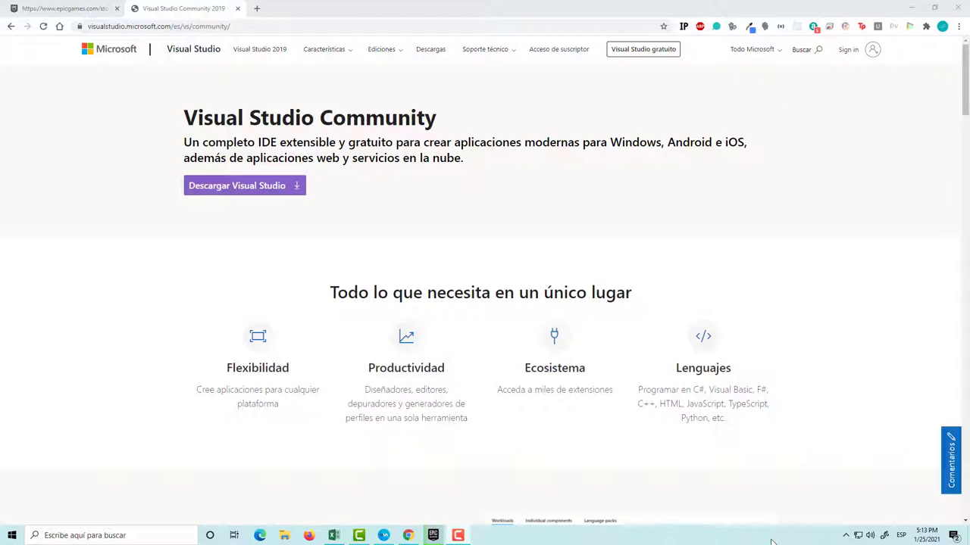
Scroll through the Visual Studio Community page's feature list.
scroll(810, 454, down, 5)
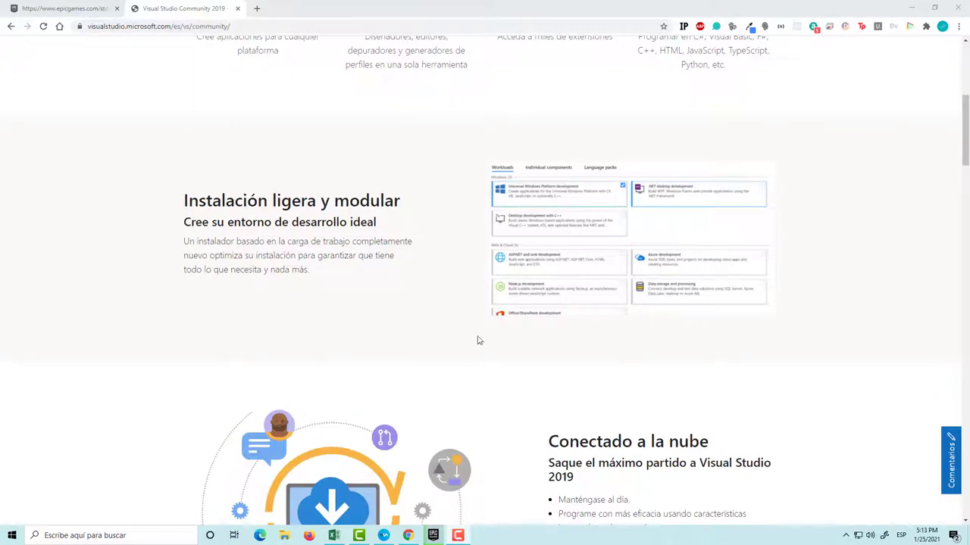
scroll(457, 392, up, 1)
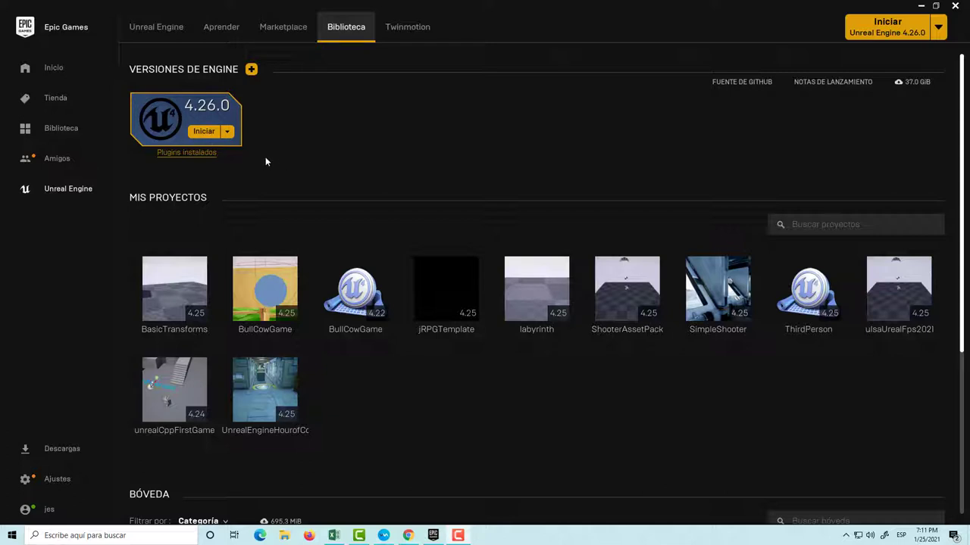
Start Unreal Engine 4.26.0 and allow it through the Windows firewall.
click(206, 133)
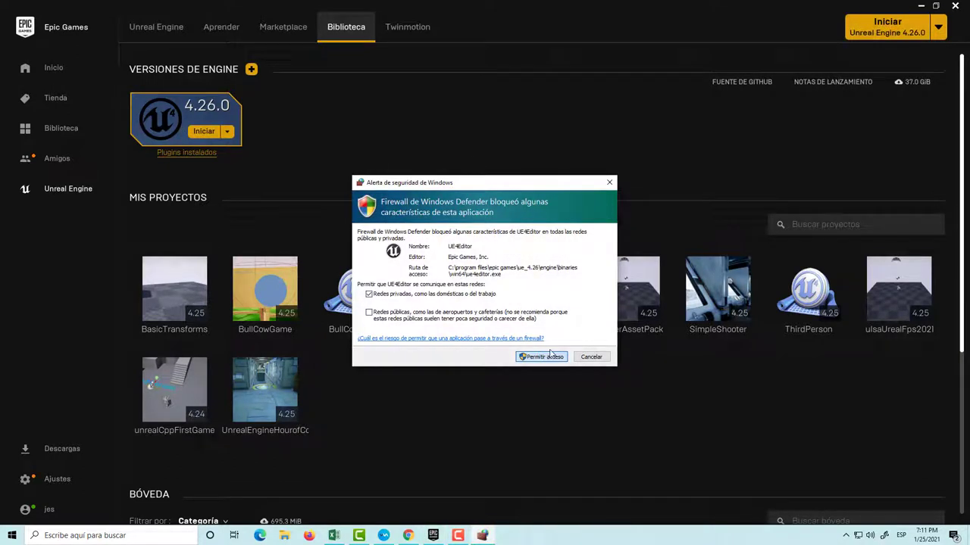
click(550, 356)
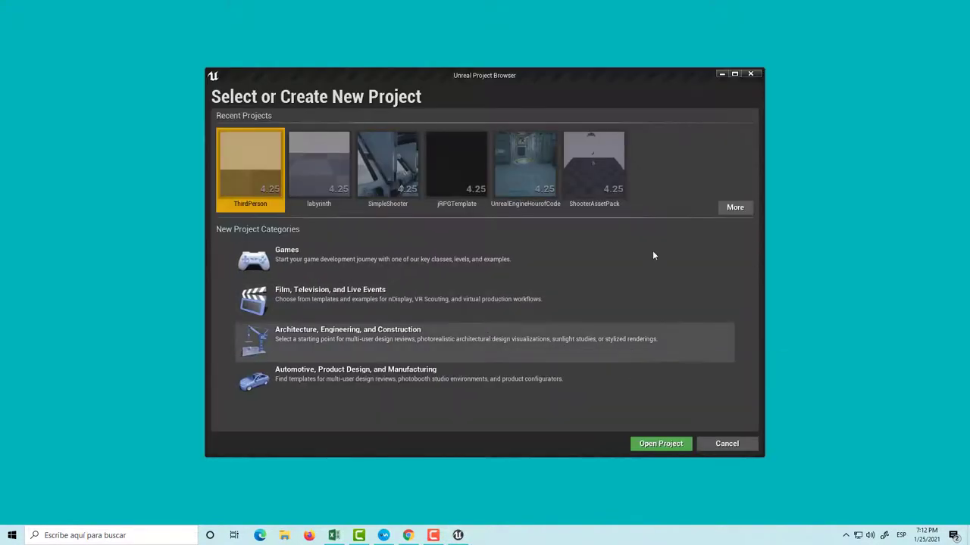
Move the Project Browser aside, choose Games, and keep the Blank template.
mouse_move(337, 79)
mouse_down()
mouse_move(405, 66)
mouse_move(365, 67)
mouse_up()
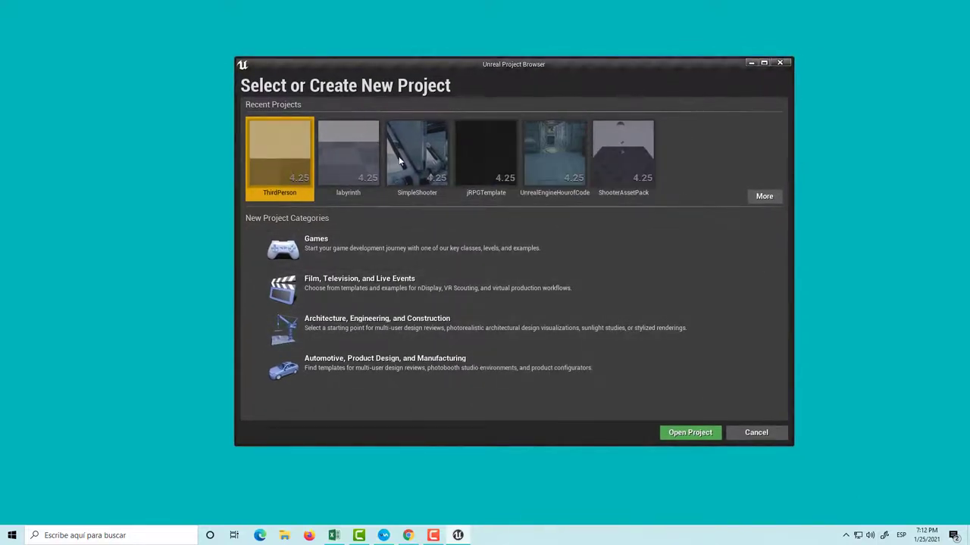
click(349, 256)
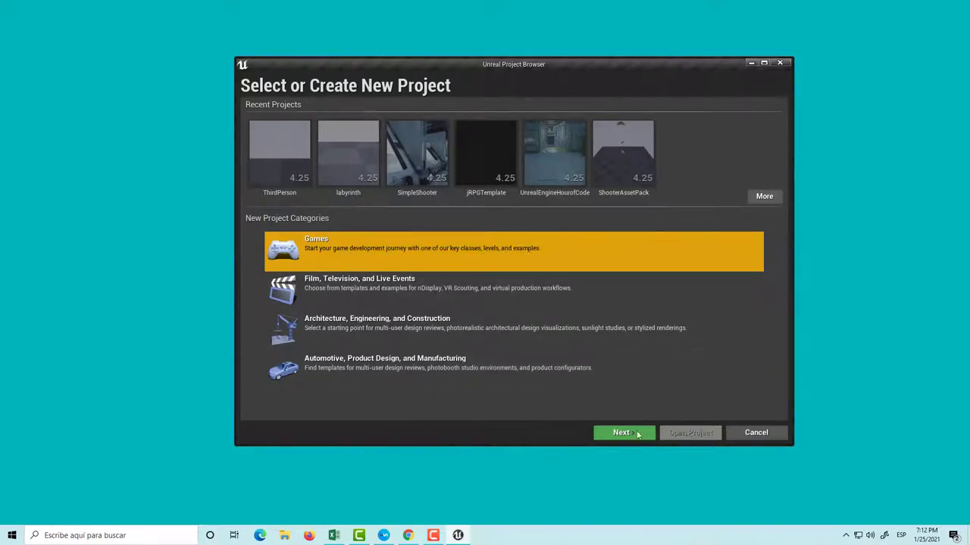
click(635, 434)
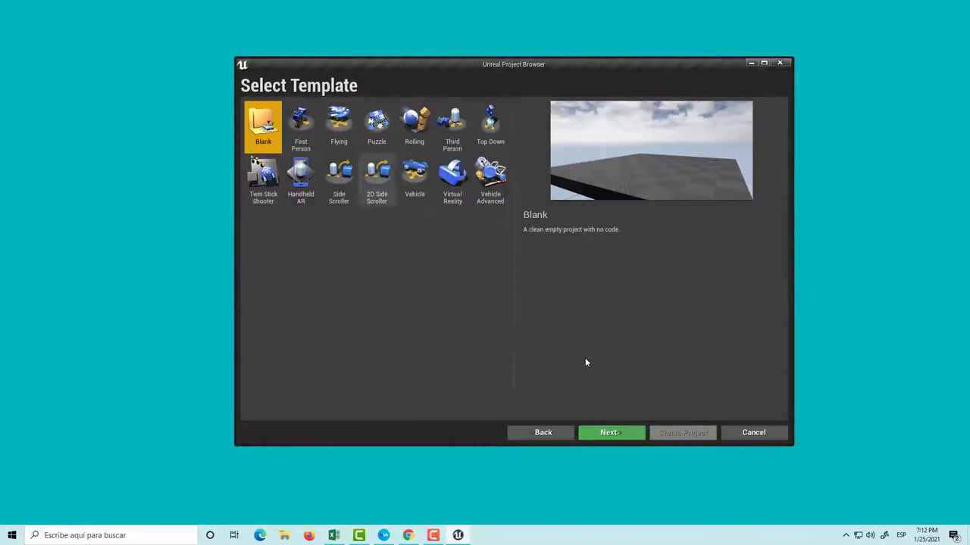
click(615, 433)
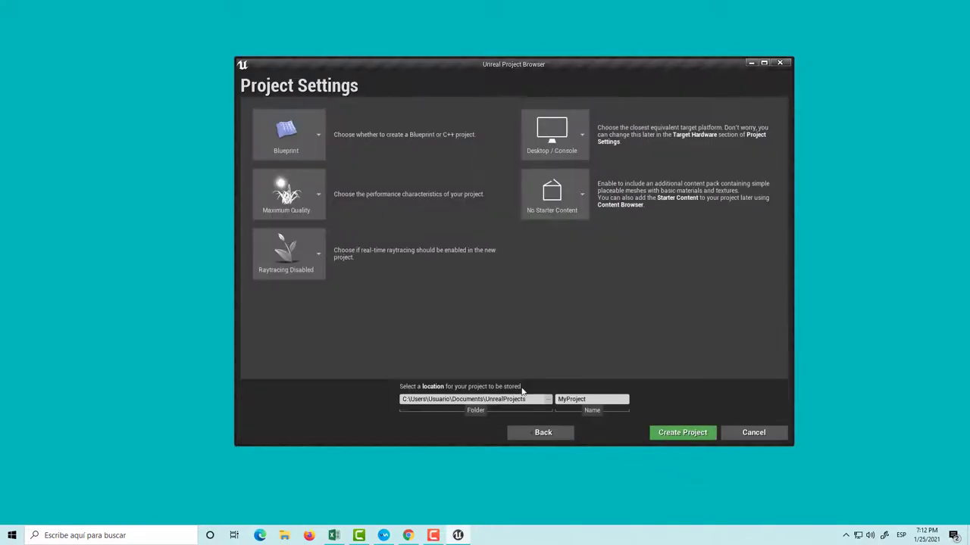
Switch the project type dropdown from Blueprint to C++.
click(317, 140)
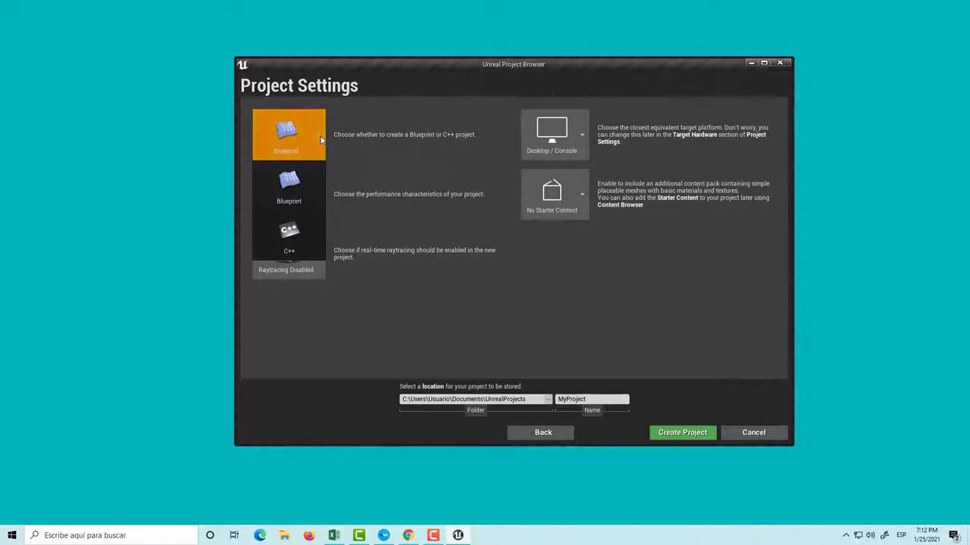
click(308, 247)
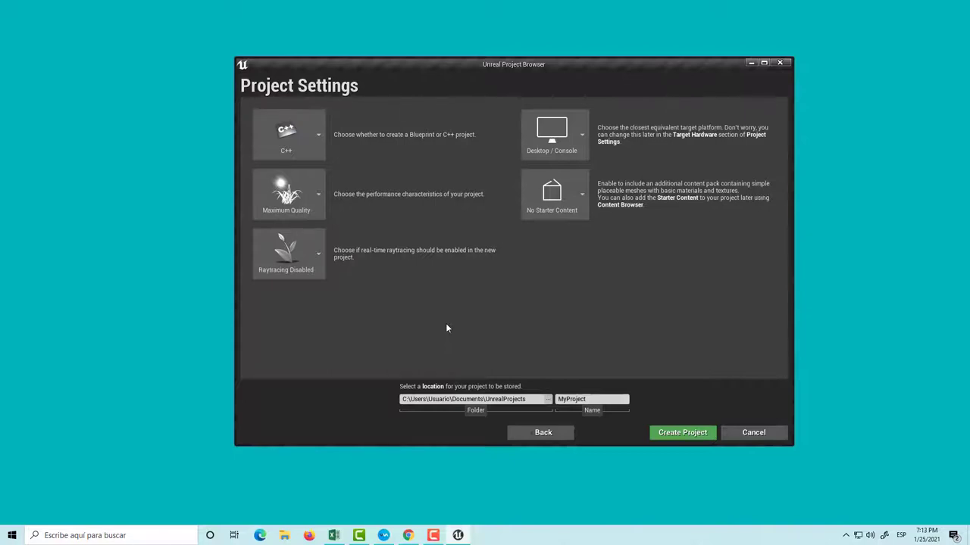
Replace the default name MyProject with UnrealStarterProject and create the C++ project.
click(599, 399)
click(599, 400)
double_click(598, 399)
key(BackSpace)
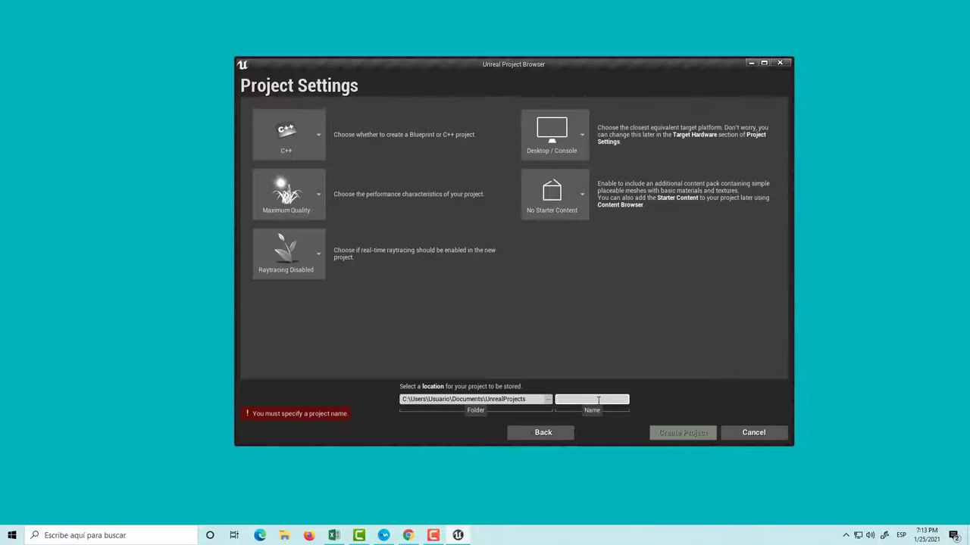
text(CGLAB)
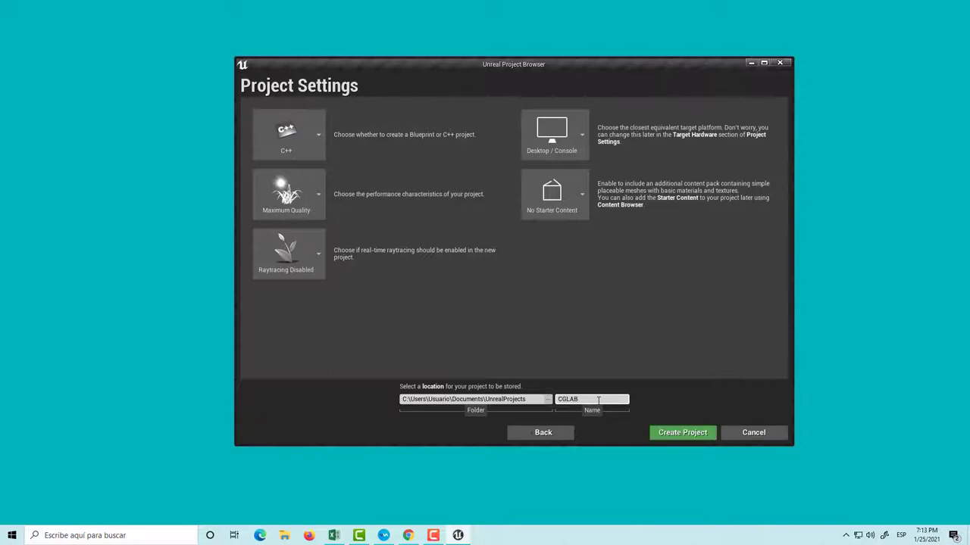
key(BackSpace)
key(BackSpace)
key(BackSpace)
key(BackSpace)
key(BackSpace)
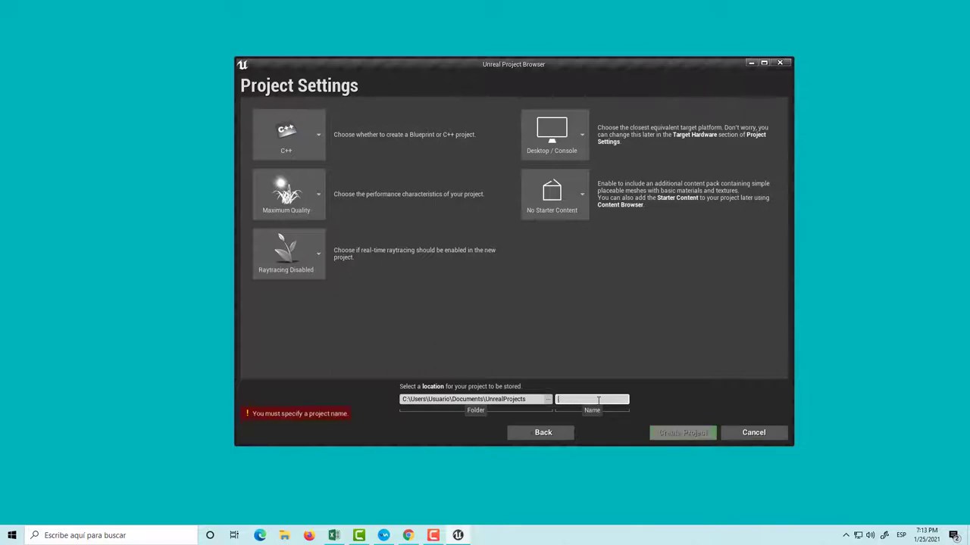
text(C)
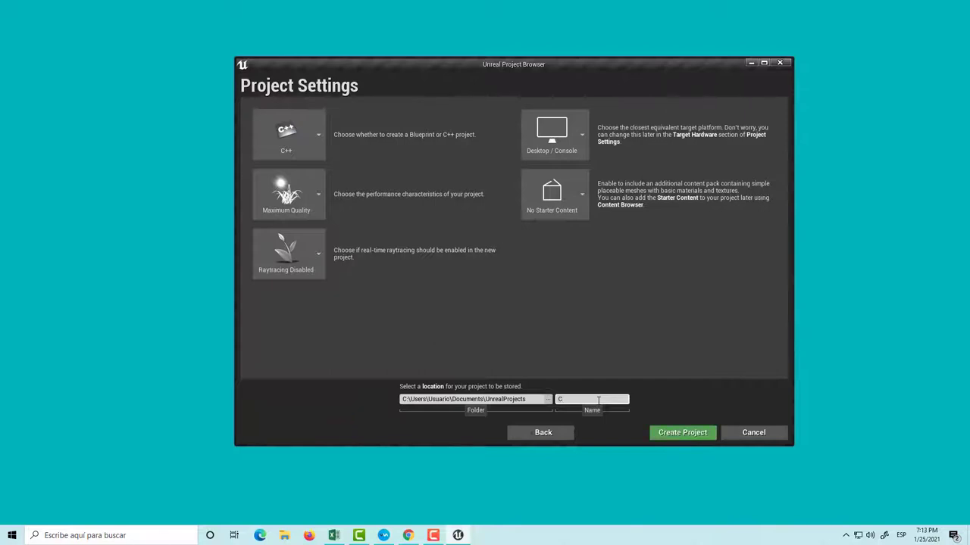
text(glabU)
text(nreal)
text(St)
text(ar)
text(ter)
text(Project)
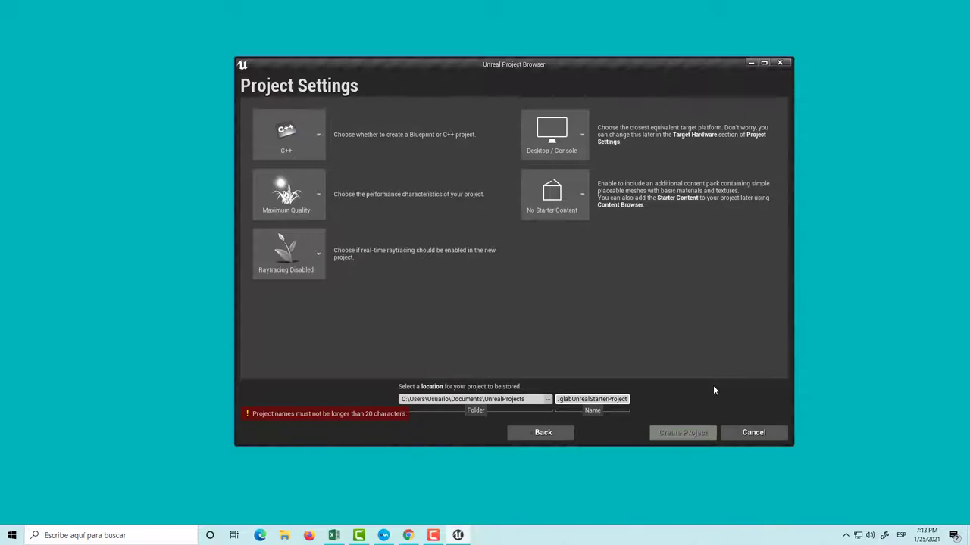
key(Home)
key(Right)
key(Right)
key(BackSpace)
key(BackSpace)
key(BackSpace)
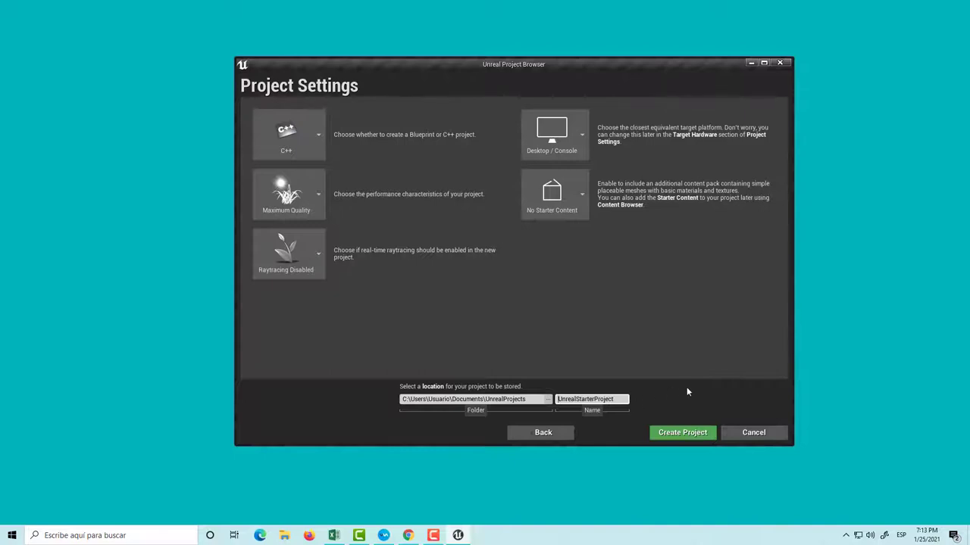
click(670, 438)
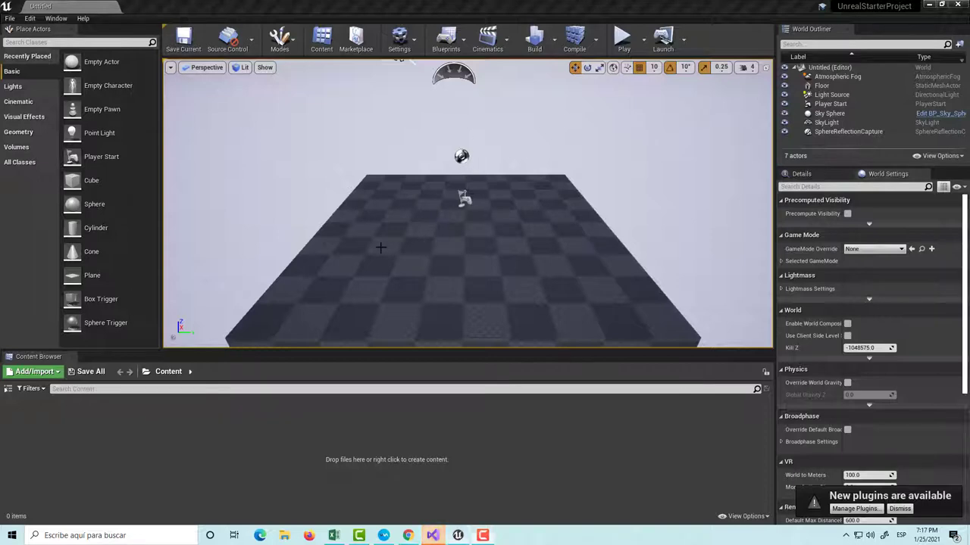
Orbit the viewport around the floor level.
mouse_move(380, 247)
alt+mouse_down()
mouse_move(454, 257)
mouse_move(602, 250)
alt+mouse_up()
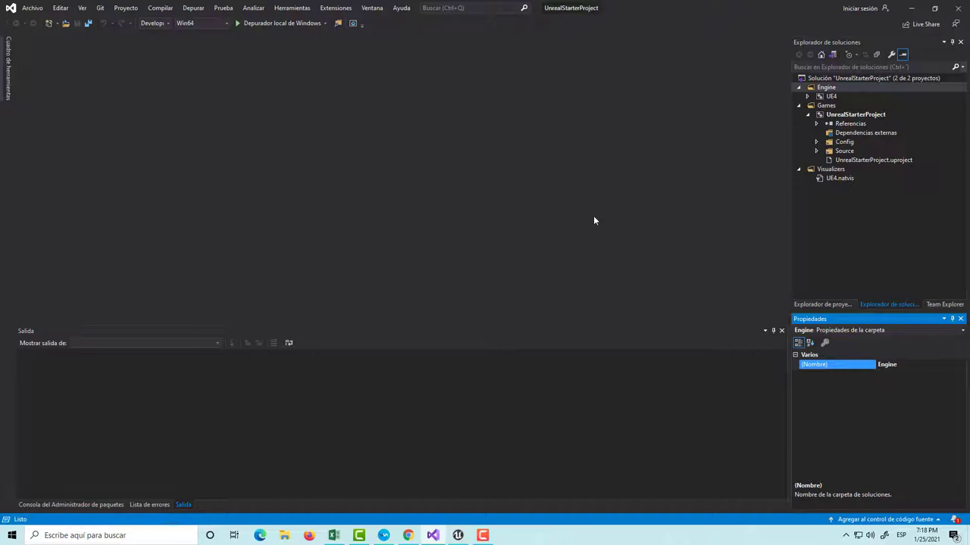
Expand the game project's Source > UnrealStarterProject folder to show its source files.
click(807, 96)
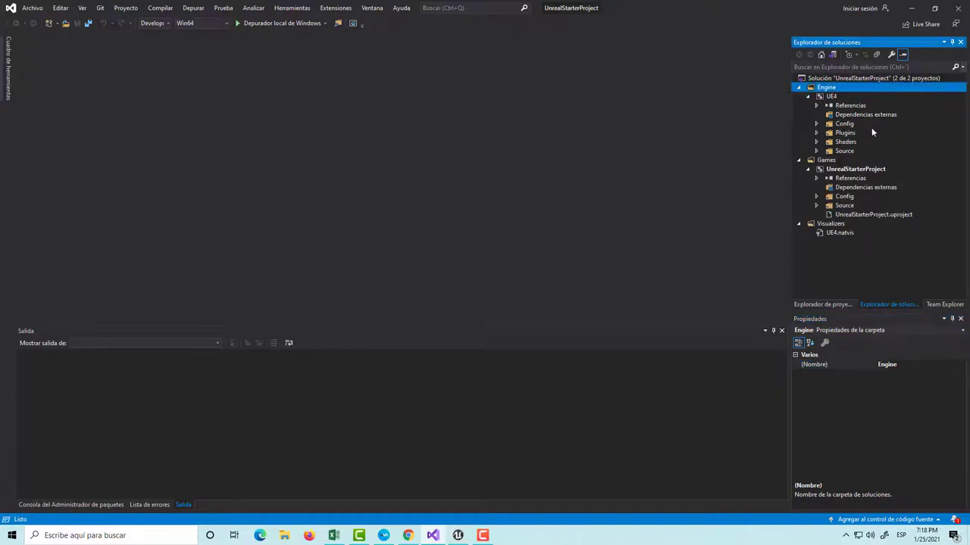
click(808, 97)
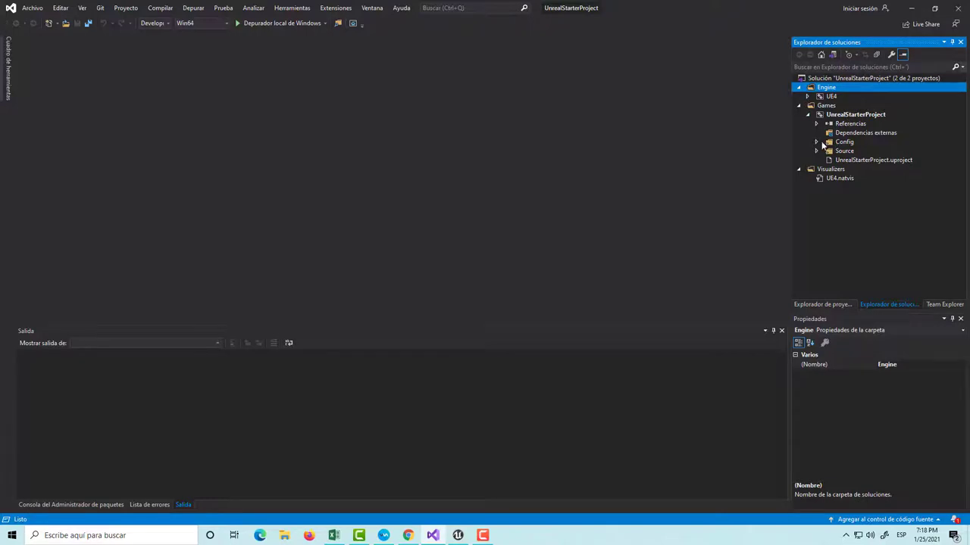
click(823, 145)
click(818, 142)
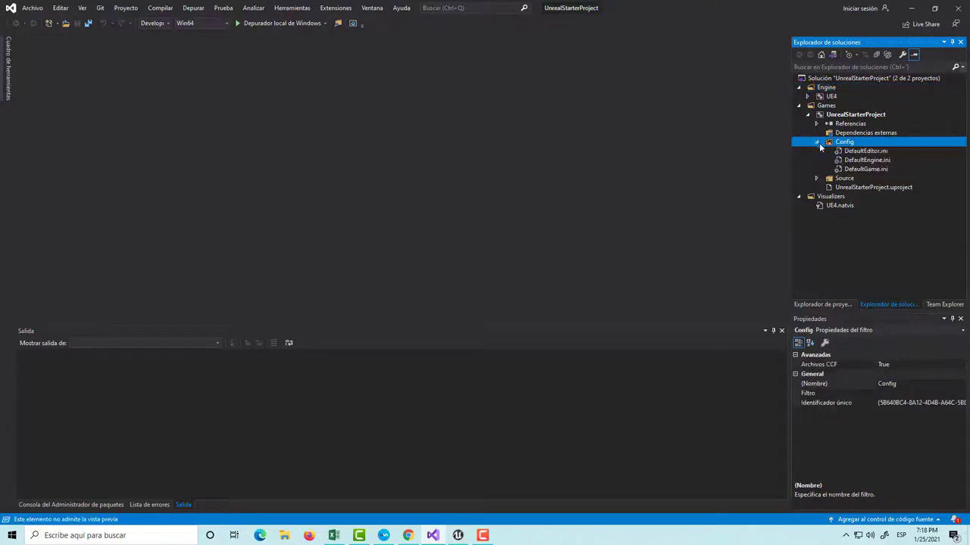
click(818, 143)
click(818, 151)
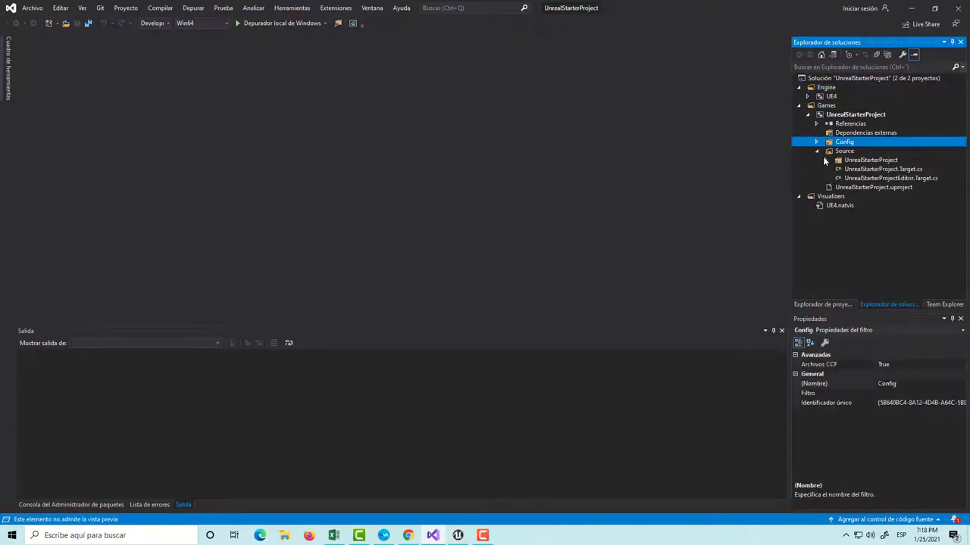
click(826, 160)
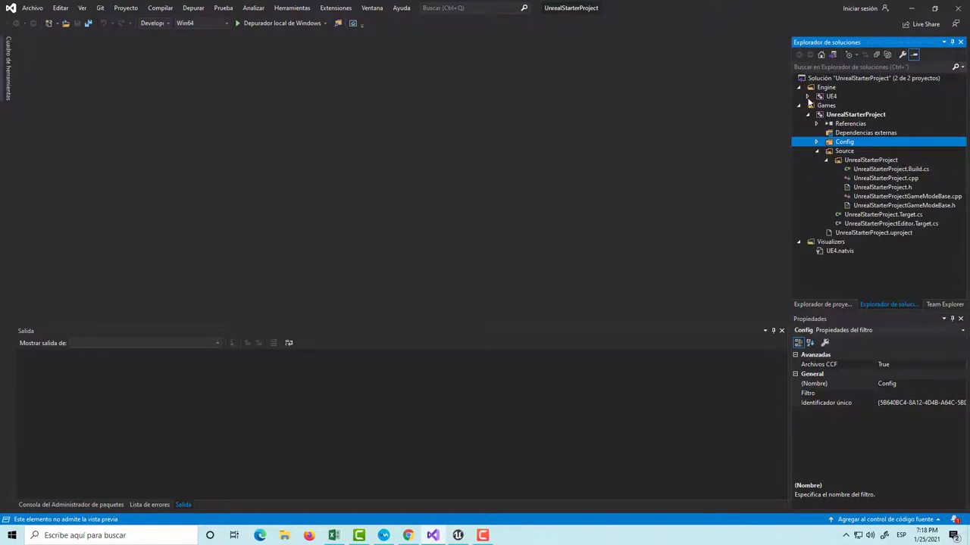
Browse the UE4 engine's Source and Developer folders, then collapse the Engine branch.
click(807, 96)
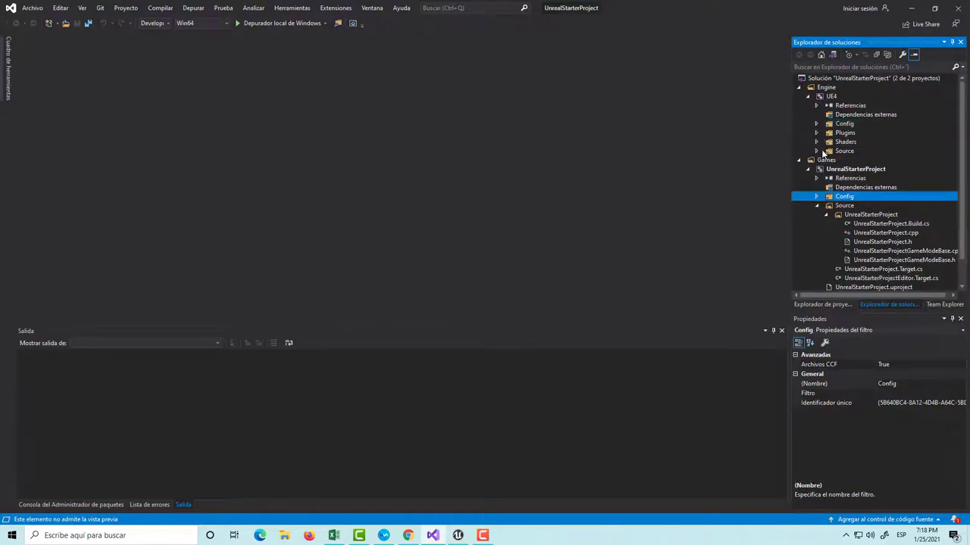
click(817, 151)
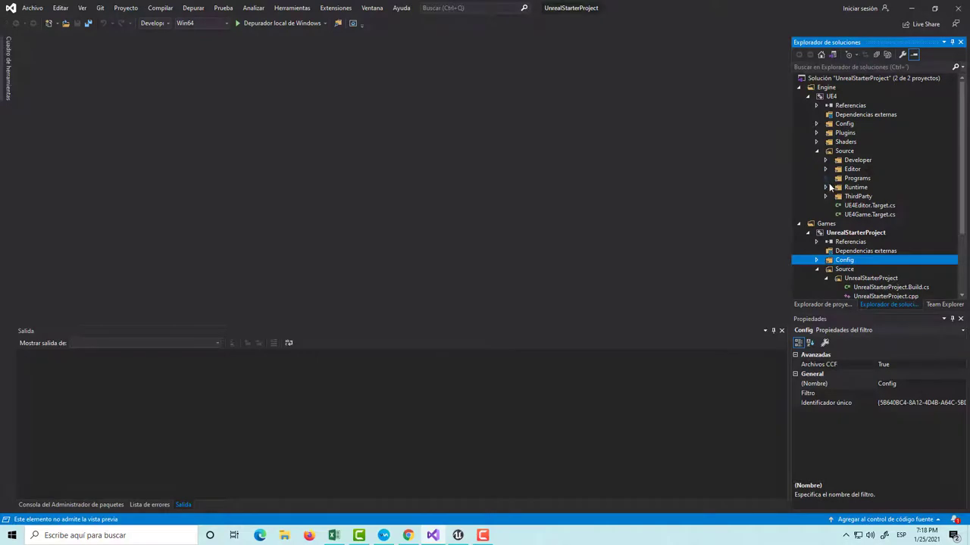
click(825, 160)
scroll(878, 163, down, 5)
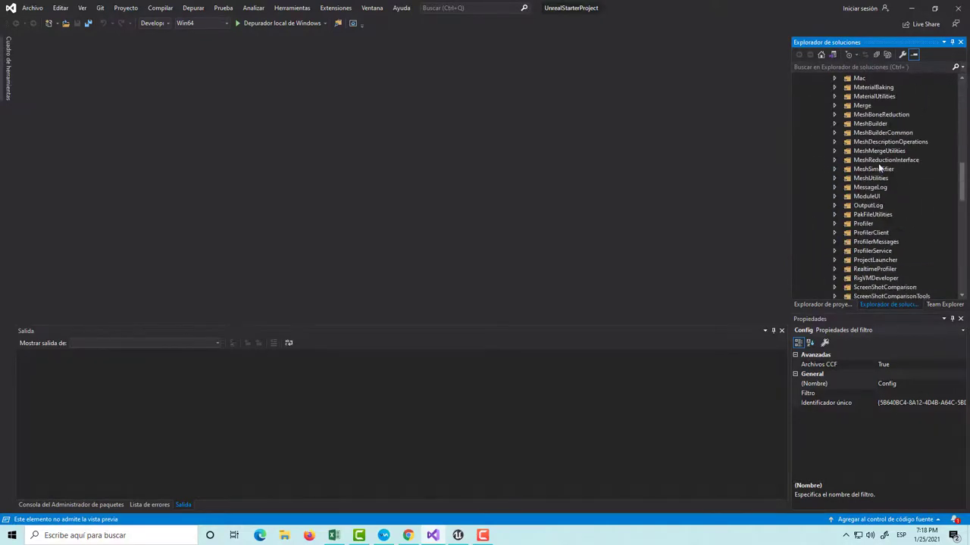
scroll(876, 163, up, 5)
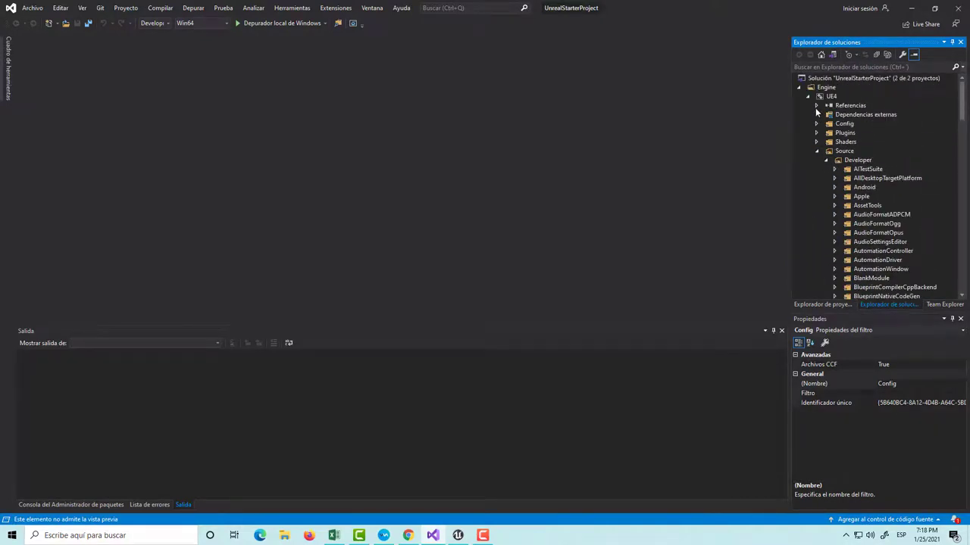
click(808, 96)
click(800, 89)
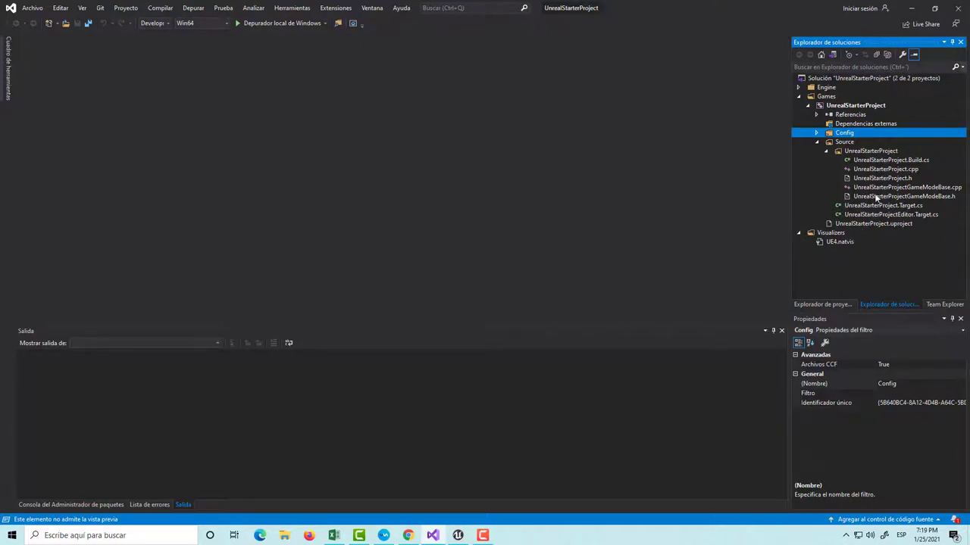
Bring the Unreal level editor back to the front, then select the Floor and then the Sky Sphere.
click(458, 536)
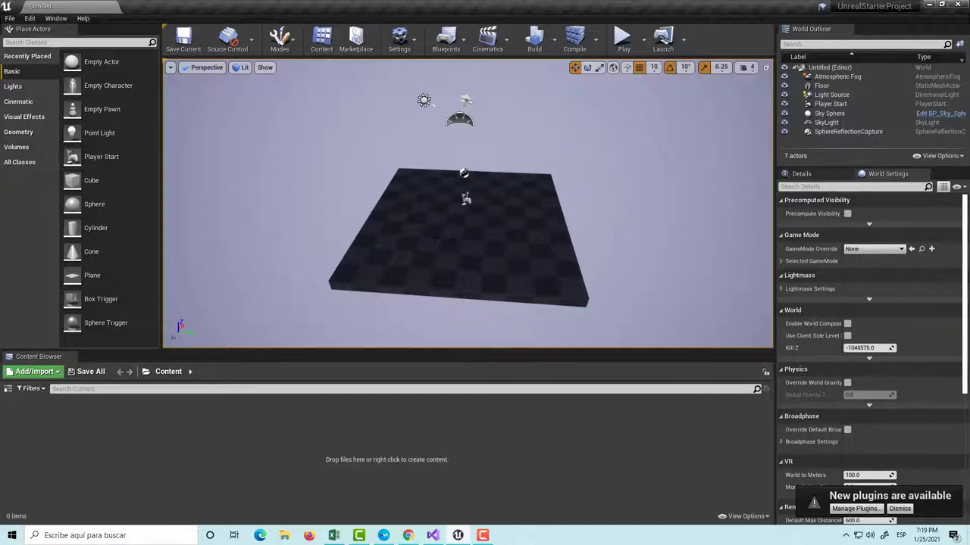
drag(432, 236, 455, 212)
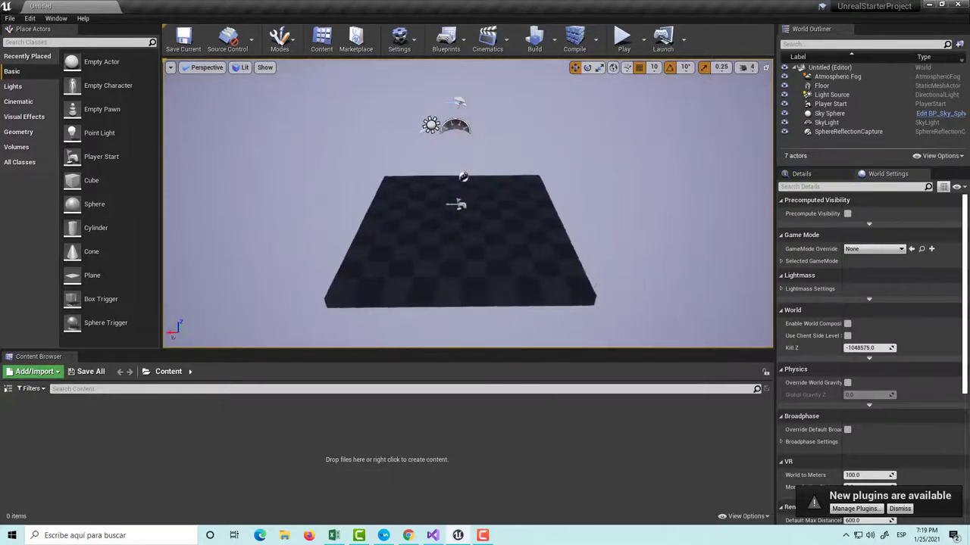
mouse_move(455, 212)
mouse_down()
mouse_move(446, 227)
mouse_move(512, 215)
mouse_move(500, 227)
mouse_move(567, 253)
mouse_up()
click(486, 233)
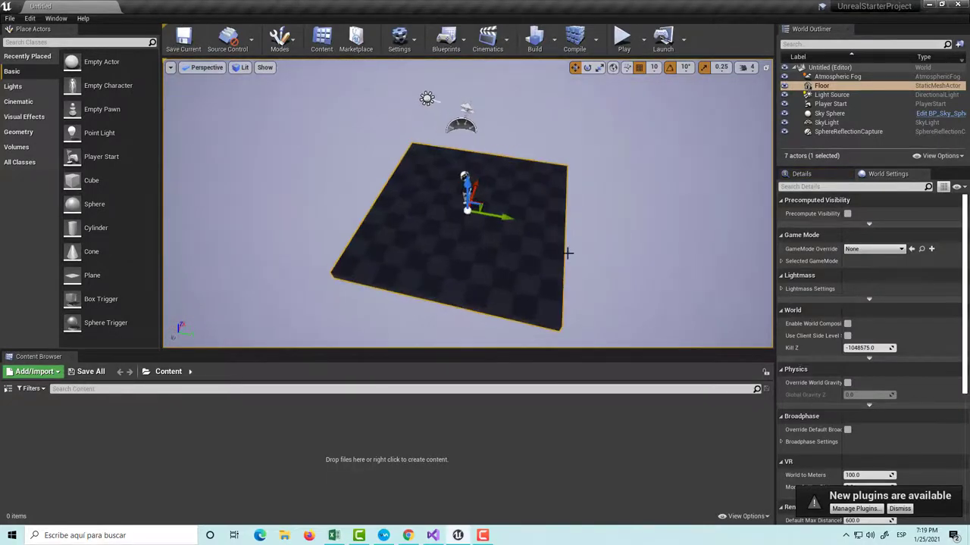
click(621, 217)
Orbit around the floor from several angles, undoing an accidental actor move with Ctrl+Z.
mouse_move(622, 217)
mouse_down()
mouse_move(543, 223)
mouse_move(544, 189)
mouse_move(543, 243)
mouse_move(538, 205)
mouse_up()
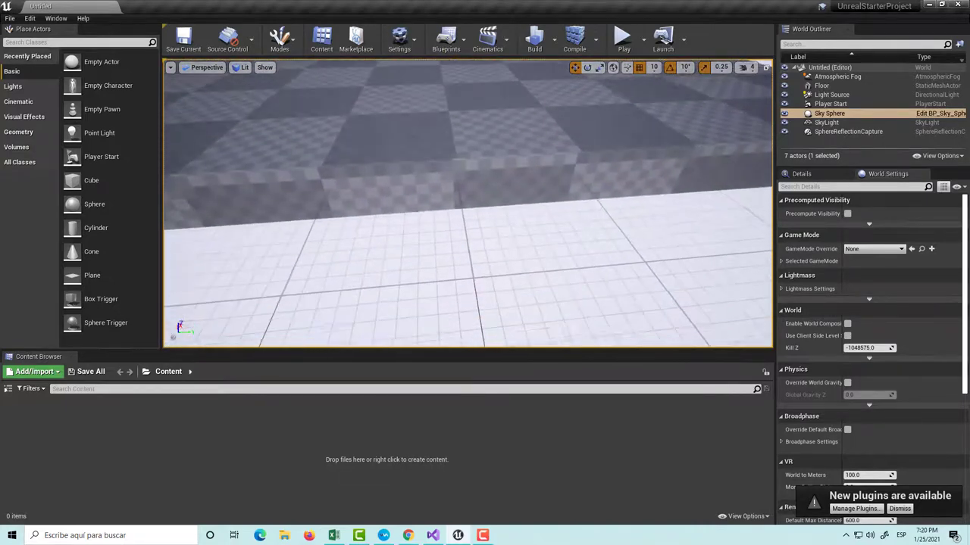
drag(538, 205, 686, 67)
drag(537, 233, 682, 233)
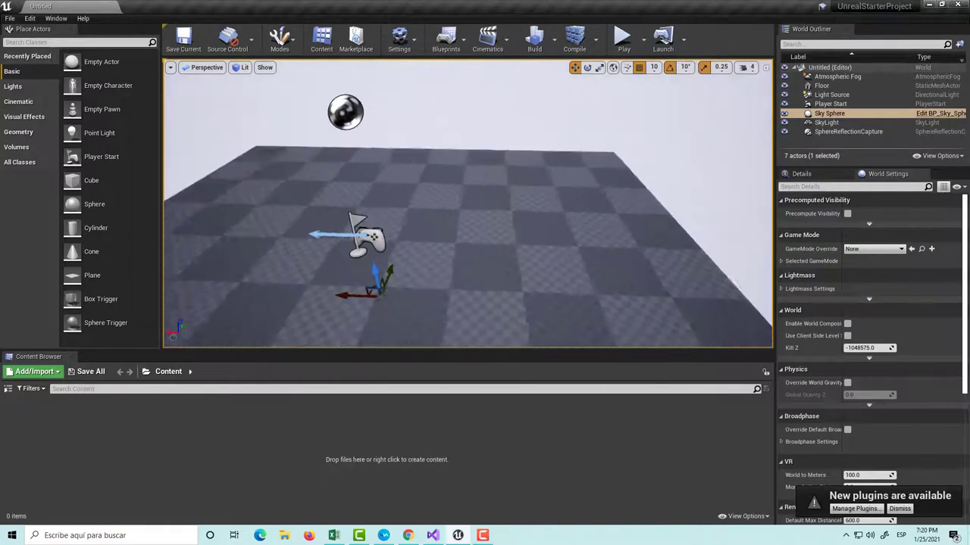
drag(410, 265, 410, 264)
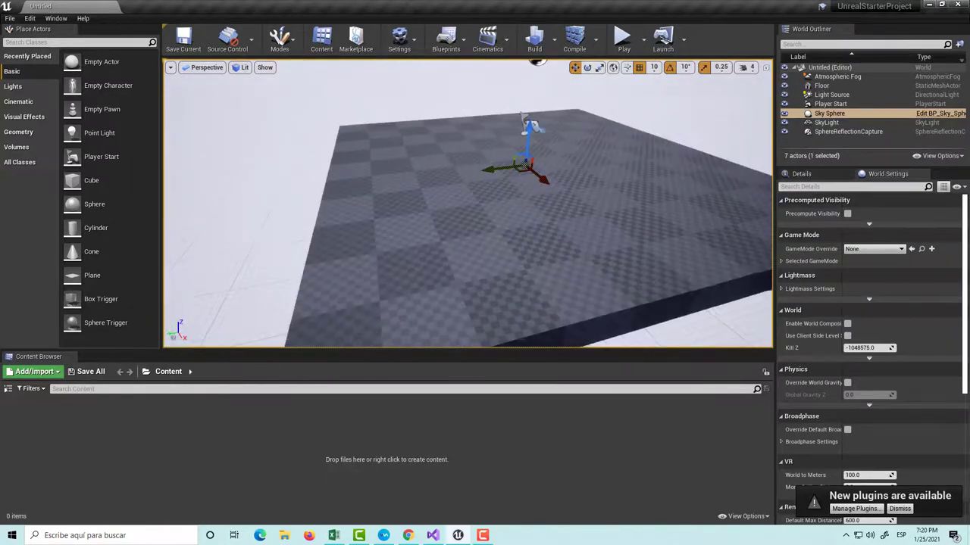
drag(417, 188, 418, 188)
drag(473, 153, 457, 199)
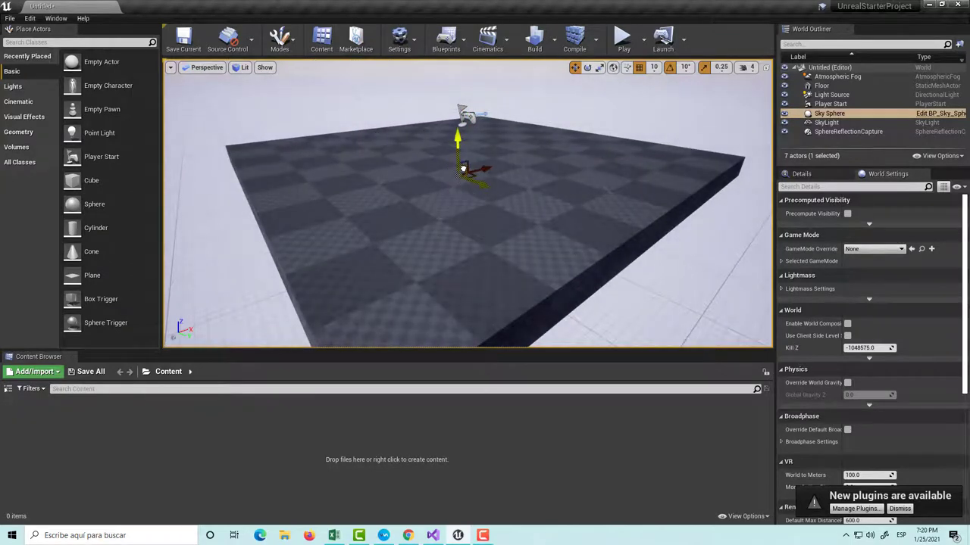
key(ctrl+z)
right_drag(463, 175, 450, 174)
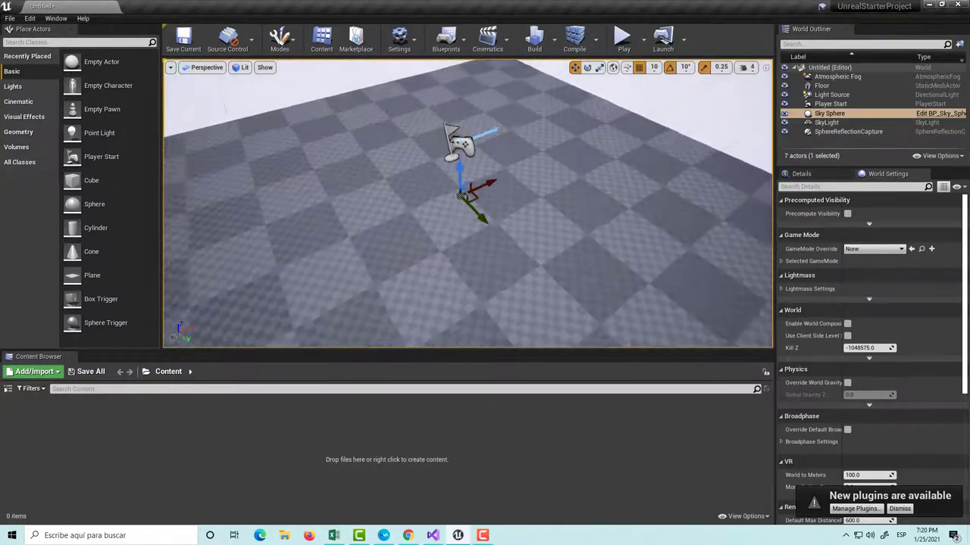
right_drag(451, 174, 412, 226)
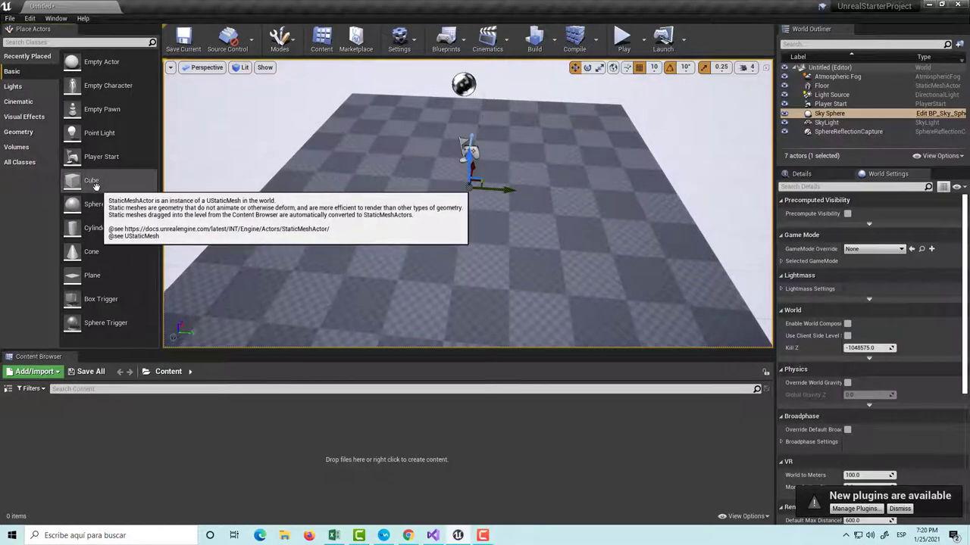
Drag a Cube from Place Actors onto the floor, cycle the W/E/R gizmos, and raise it along Z.
drag(95, 185, 331, 235)
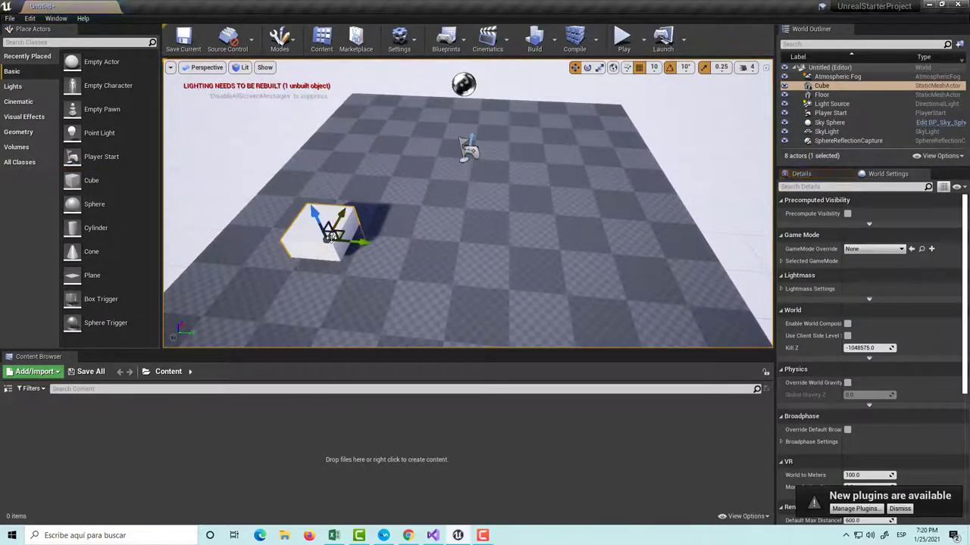
right_drag(319, 216, 319, 189)
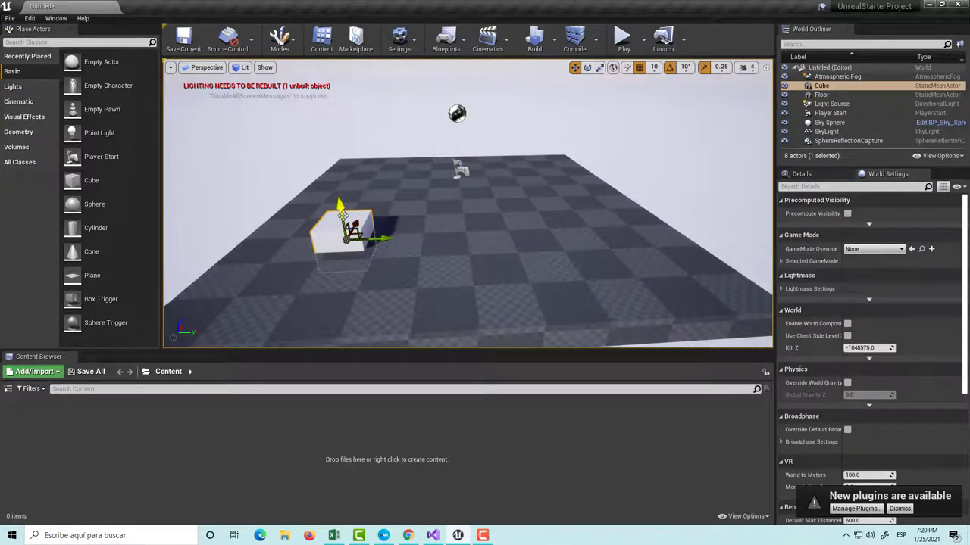
key(e)
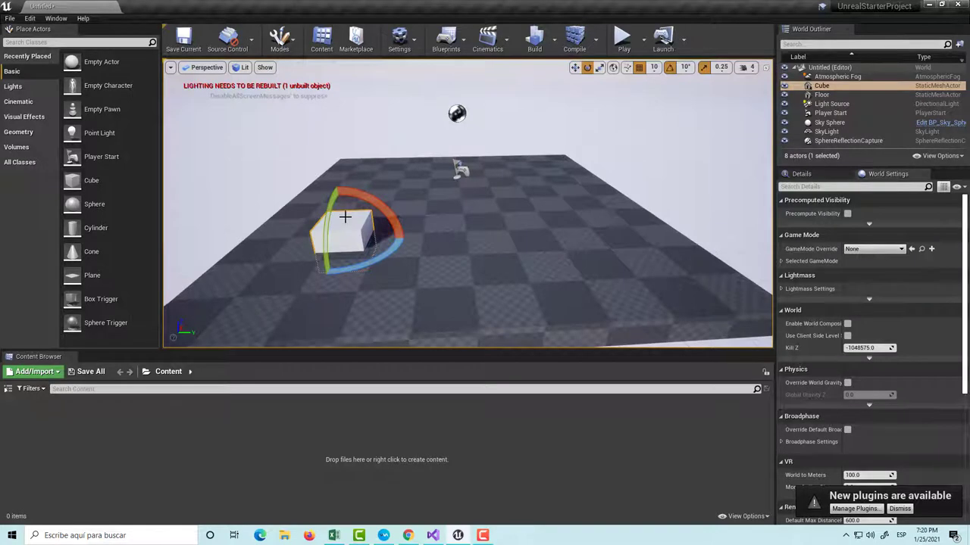
key(w)
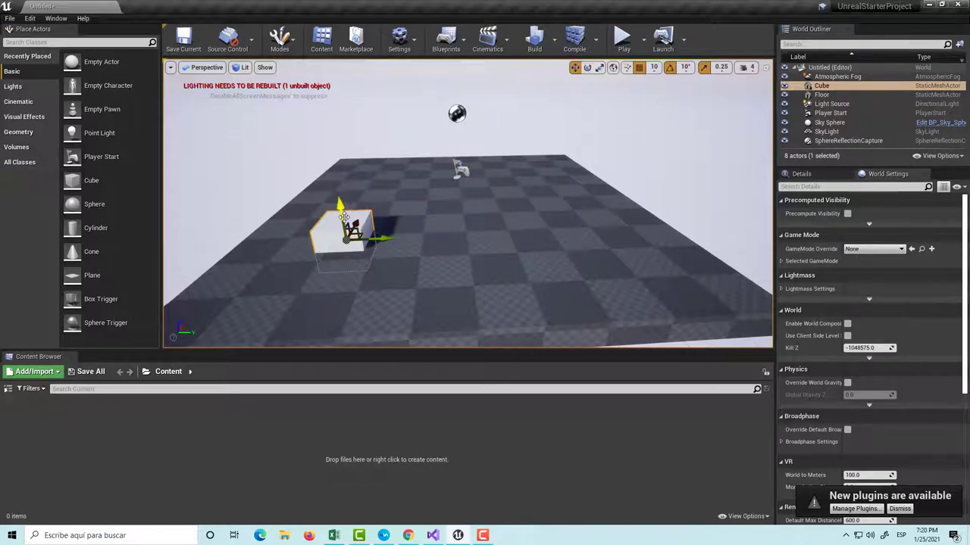
key(r)
key(e)
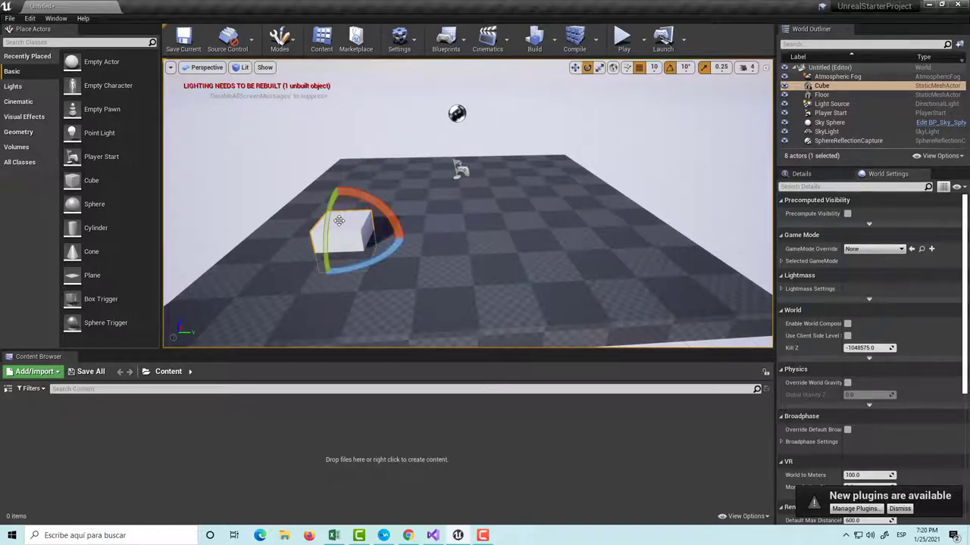
key(w)
key(r)
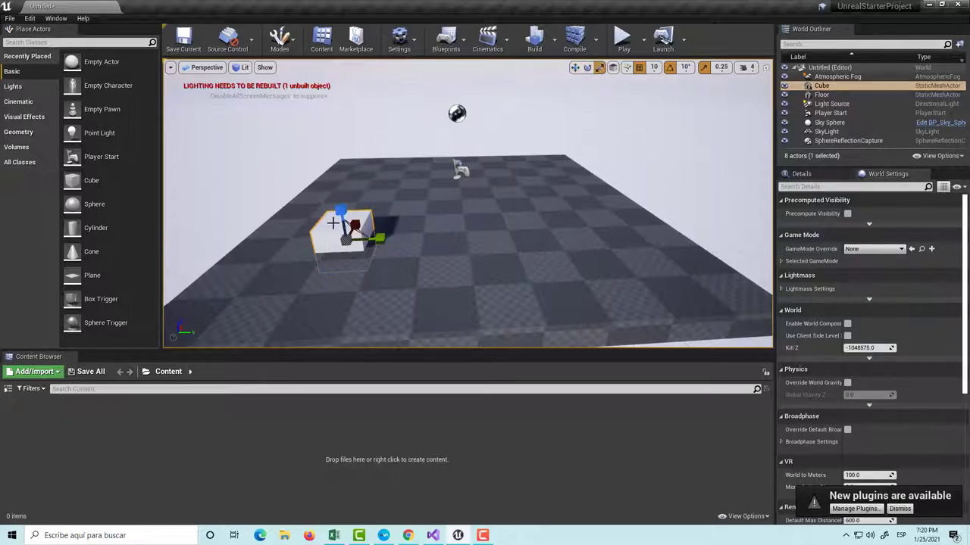
key(w)
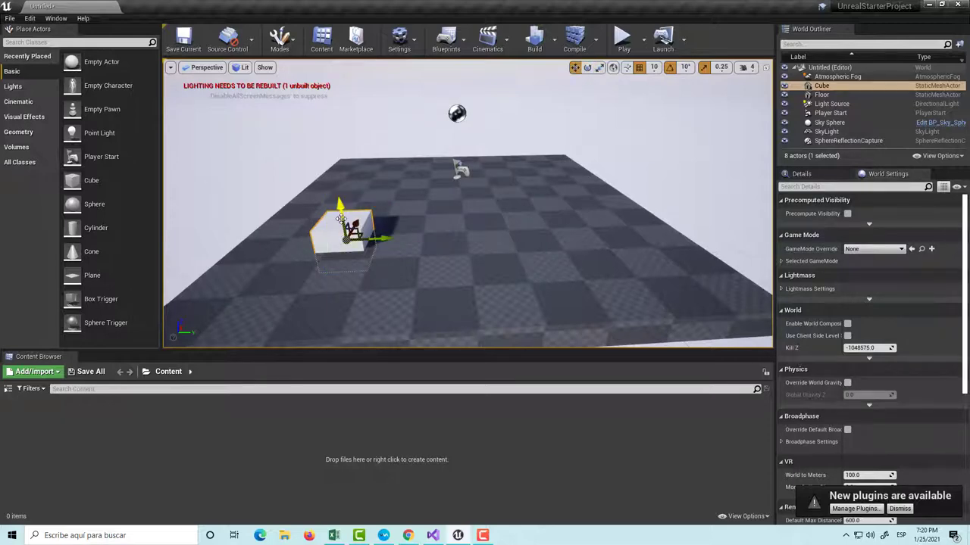
drag(340, 217, 340, 195)
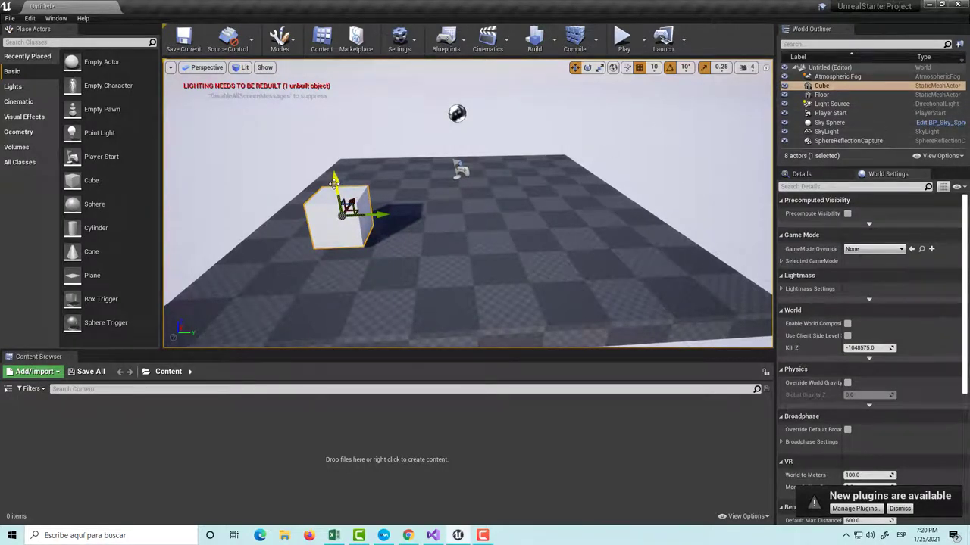
click(900, 509)
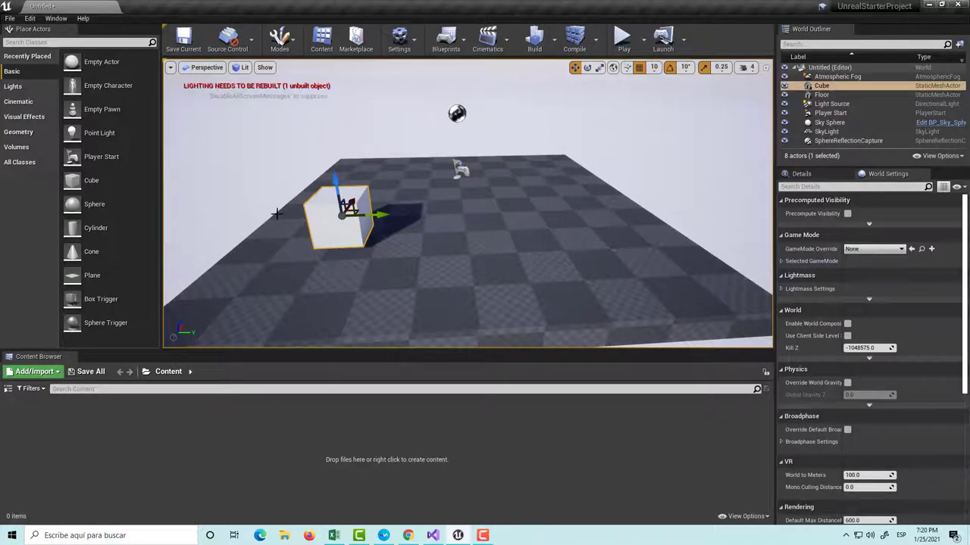
drag(334, 186, 335, 206)
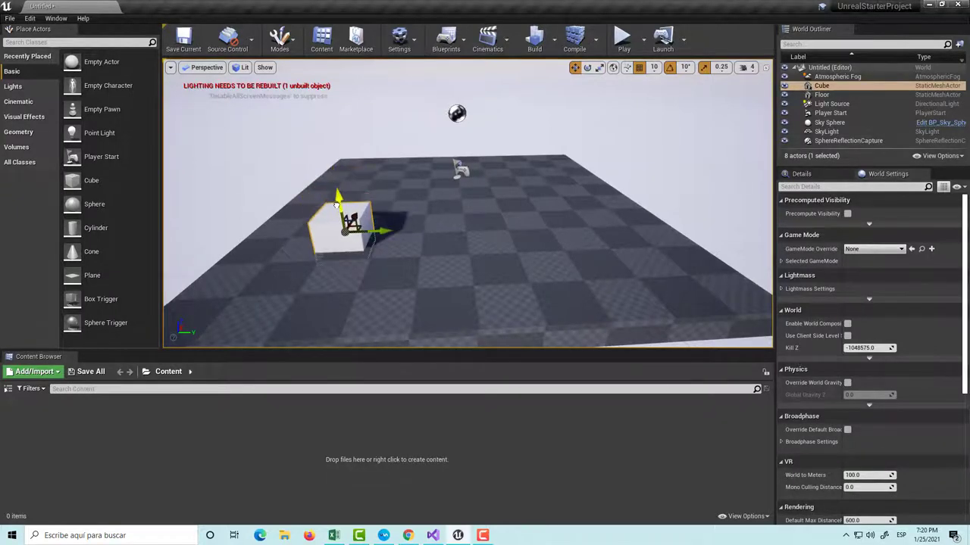
key(ctrl+z)
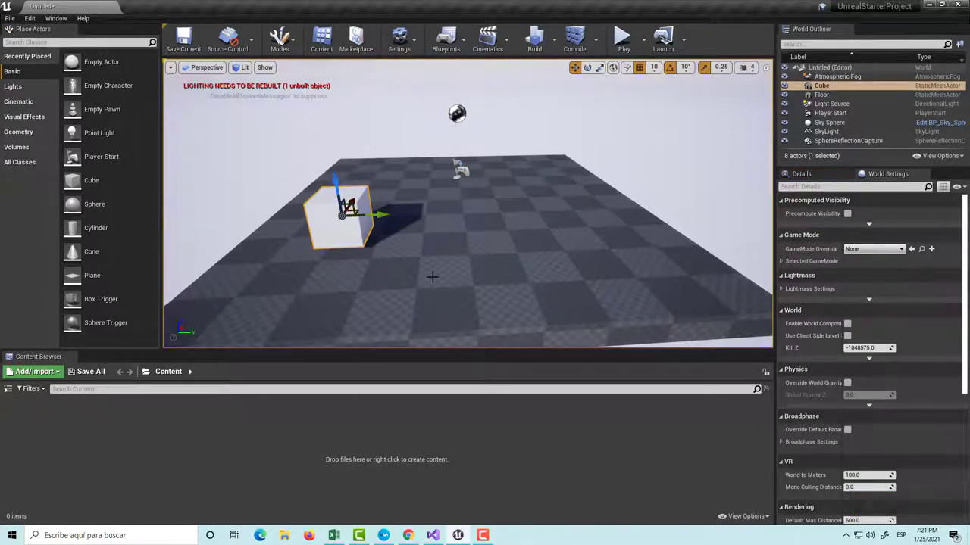
alt+drag(363, 203, 367, 186)
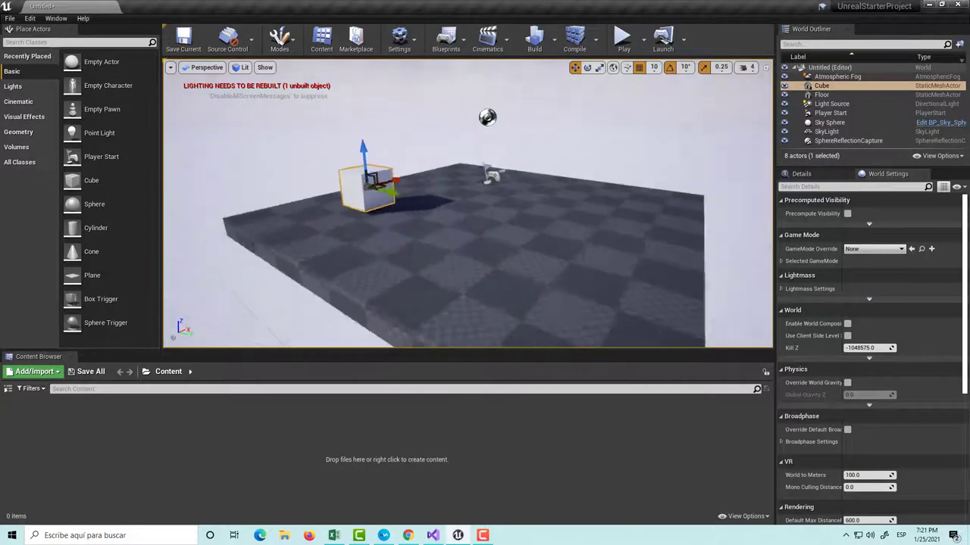
drag(363, 152, 363, 115)
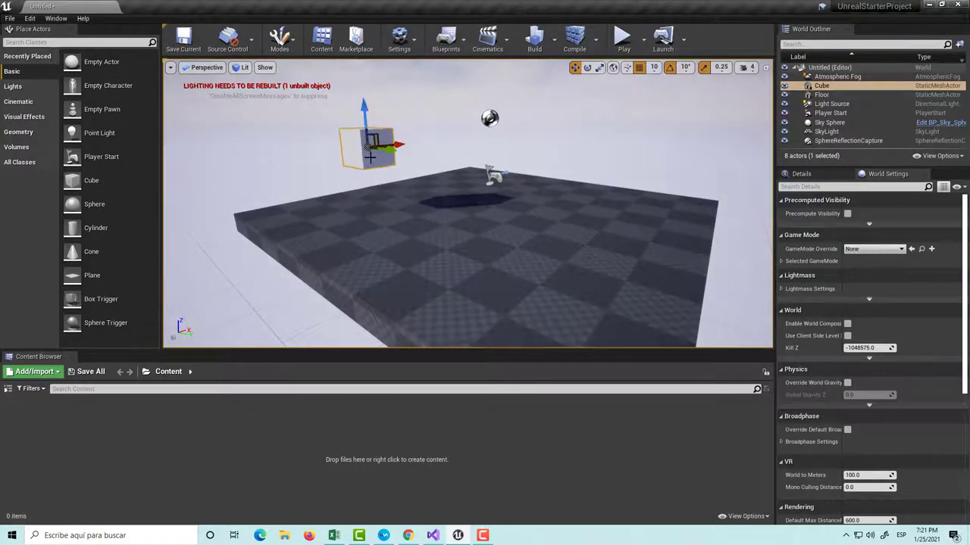
key(ctrl+z)
mouse_move(373, 160)
alt+mouse_down()
mouse_move(379, 203)
mouse_move(375, 176)
mouse_move(384, 162)
alt+mouse_up()
key(ctrl+z)
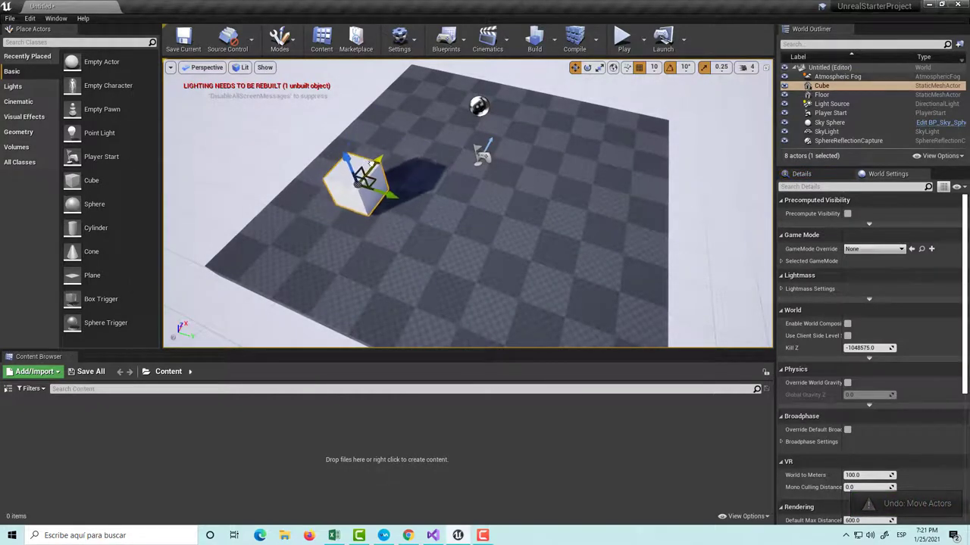
key(ctrl+z)
alt+drag(397, 225, 388, 227)
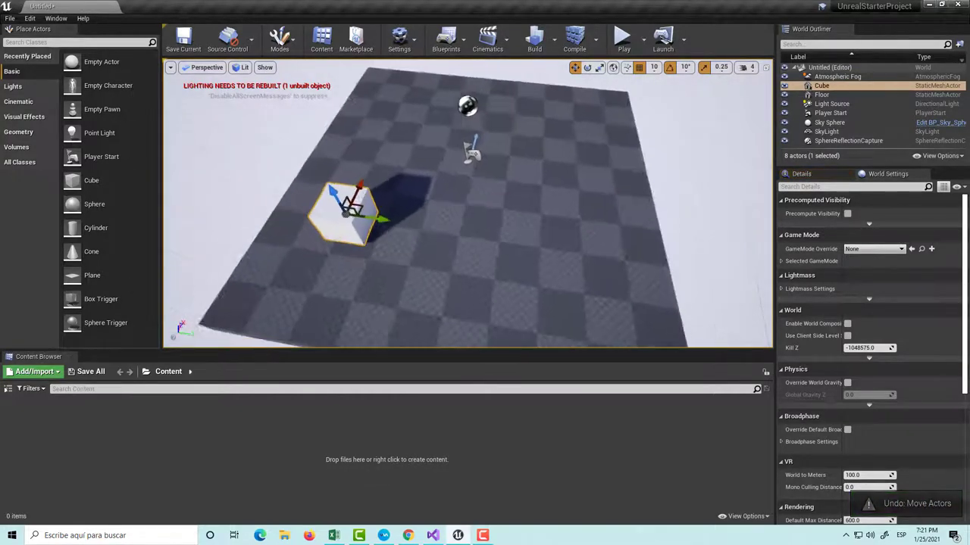
key(ctrl+s)
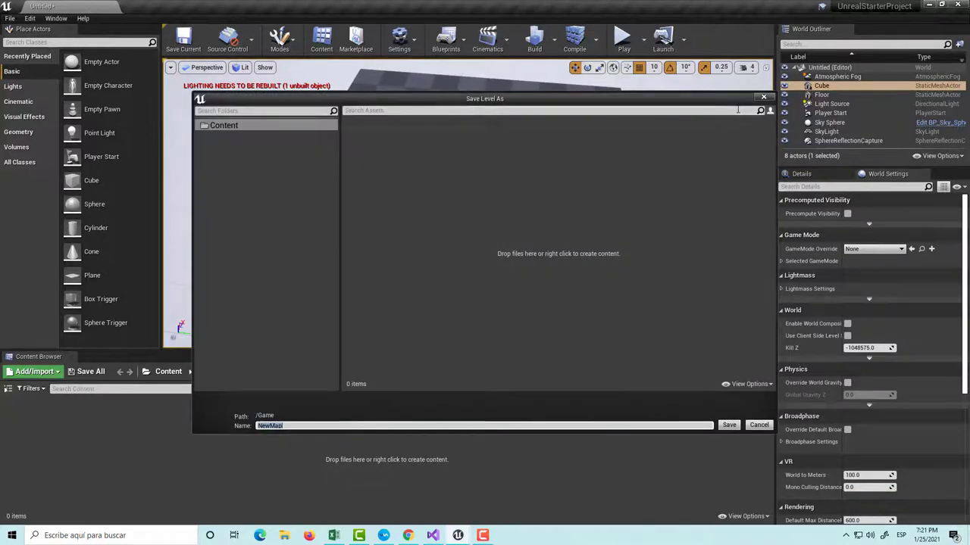
click(761, 100)
alt+drag(411, 234, 371, 212)
key(e)
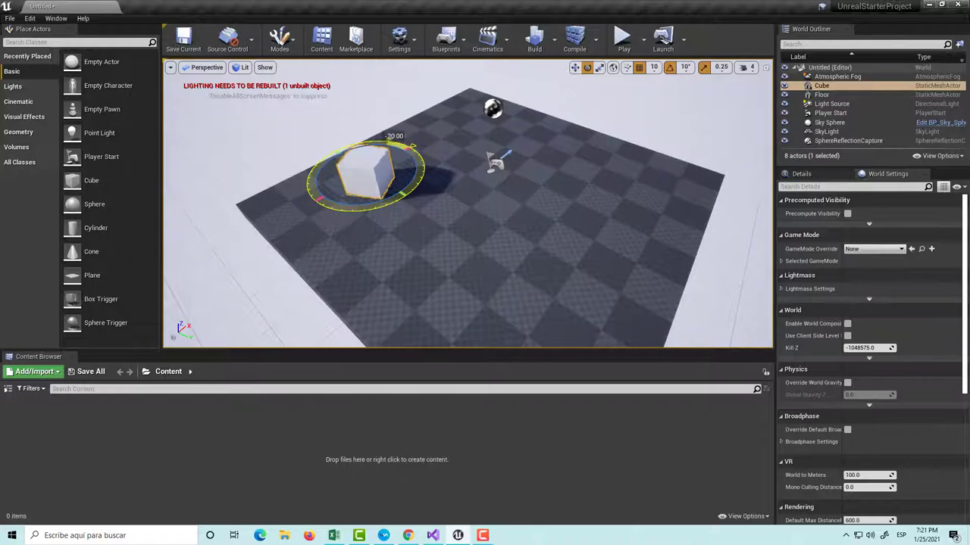
key(w)
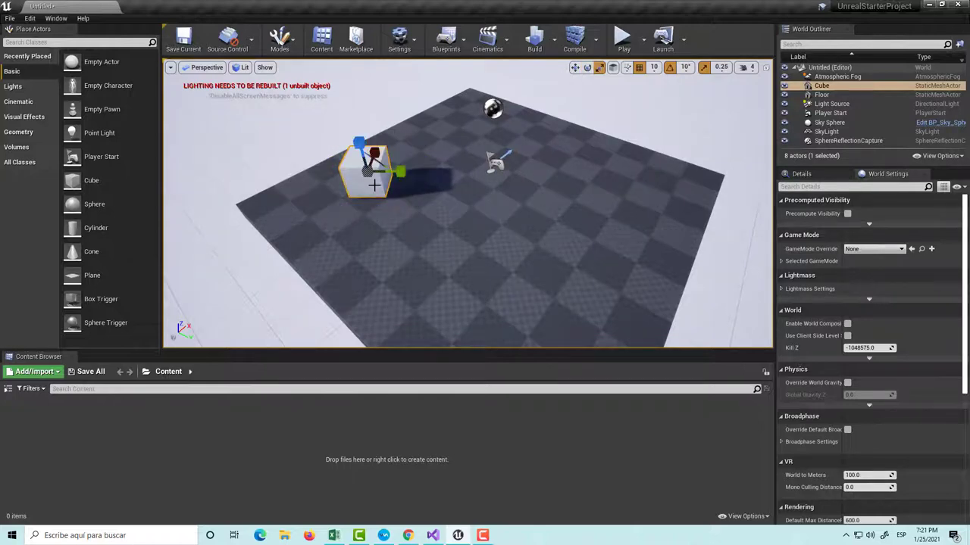
key(r)
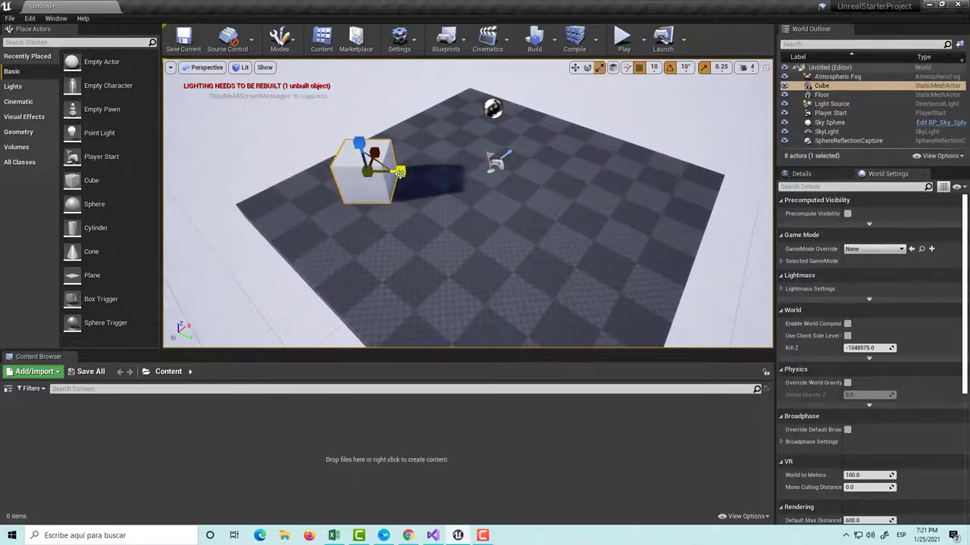
drag(391, 173, 412, 173)
key(ctrl+z)
key(ctrl+z)
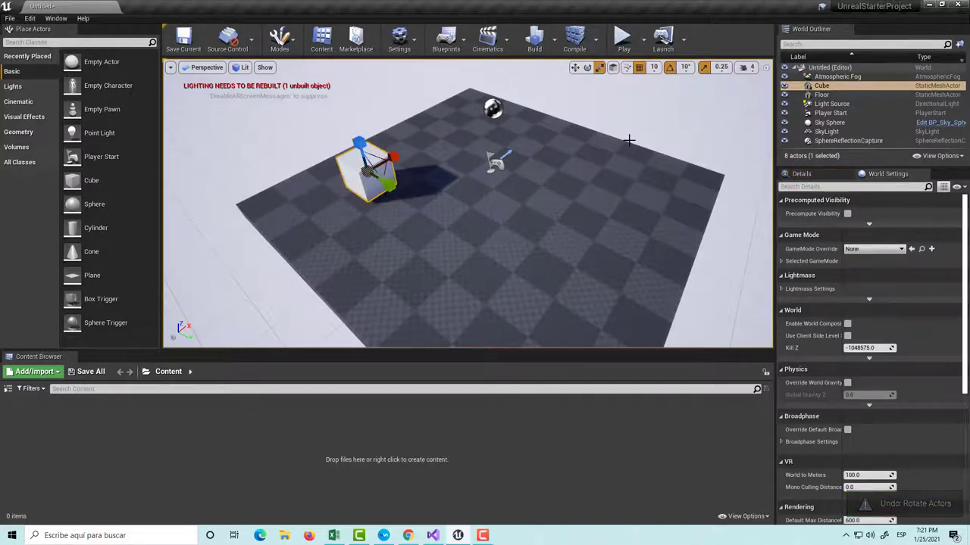
click(654, 68)
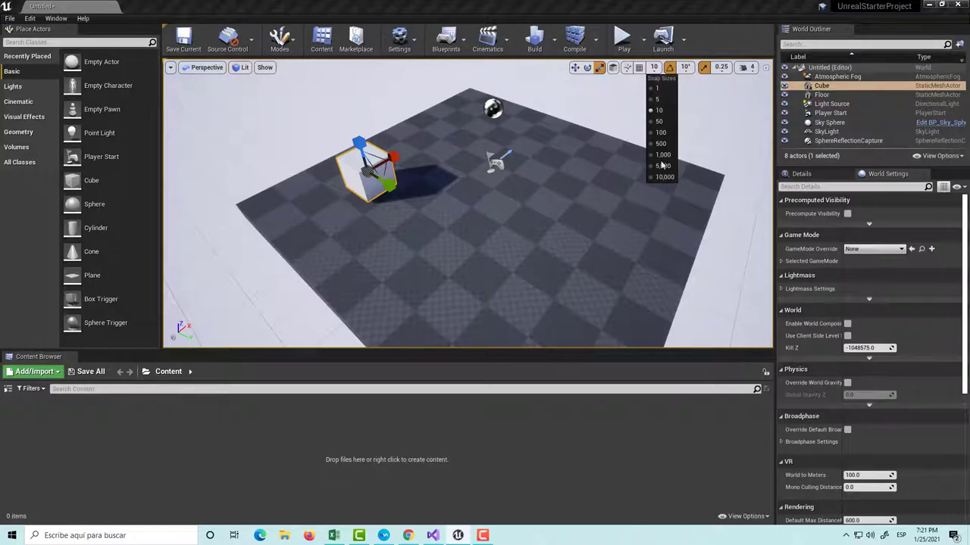
click(659, 112)
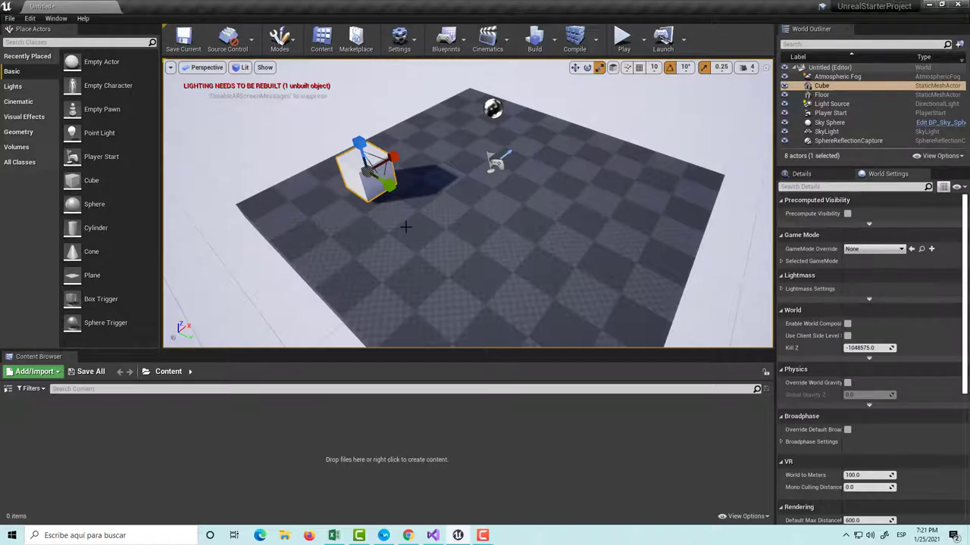
right_drag(405, 227, 406, 227)
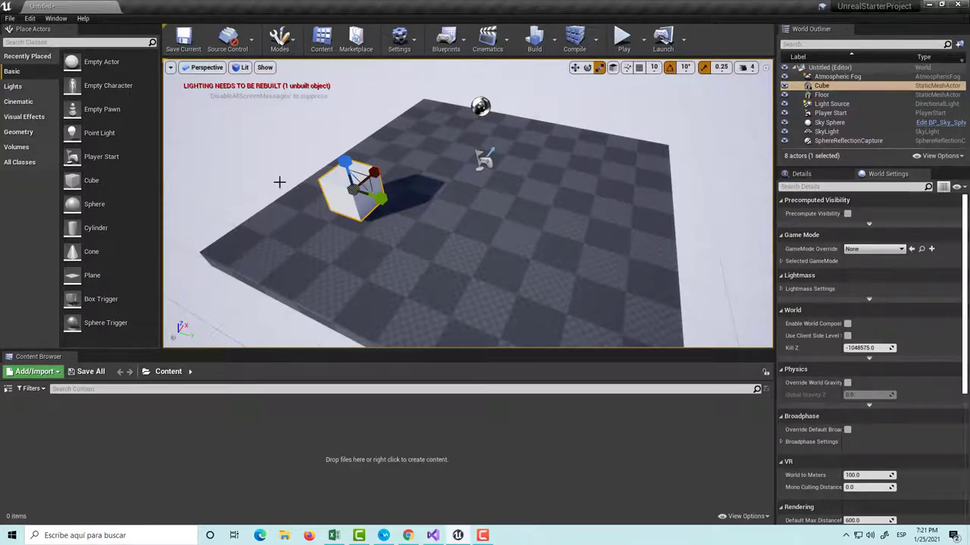
right_drag(278, 182, 363, 196)
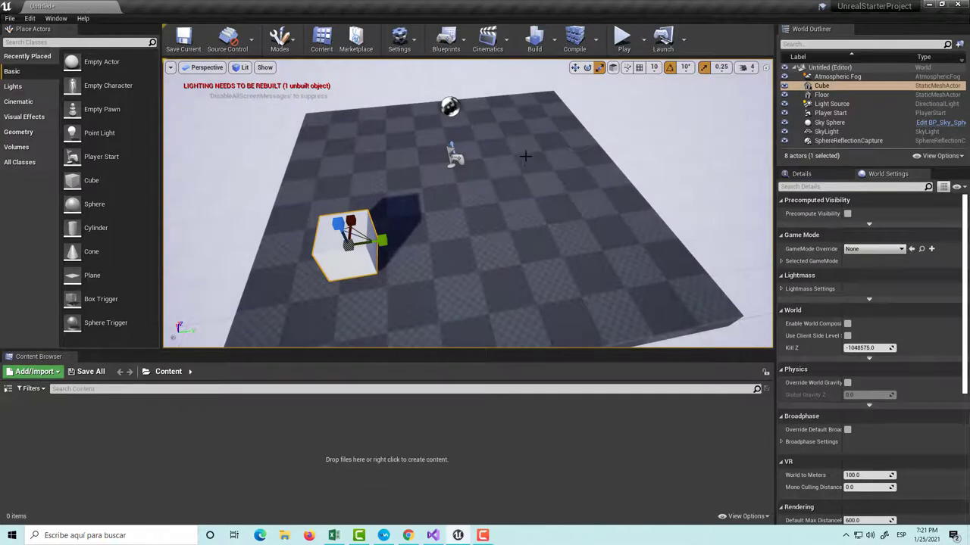
right_drag(553, 182, 511, 164)
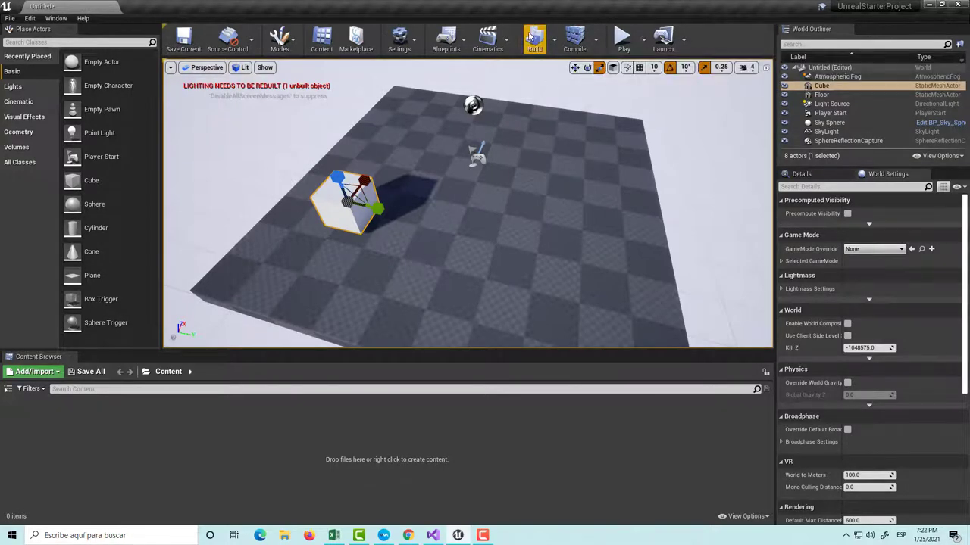
Build lighting, allow the build agent through the firewall, and close the map check log.
click(528, 44)
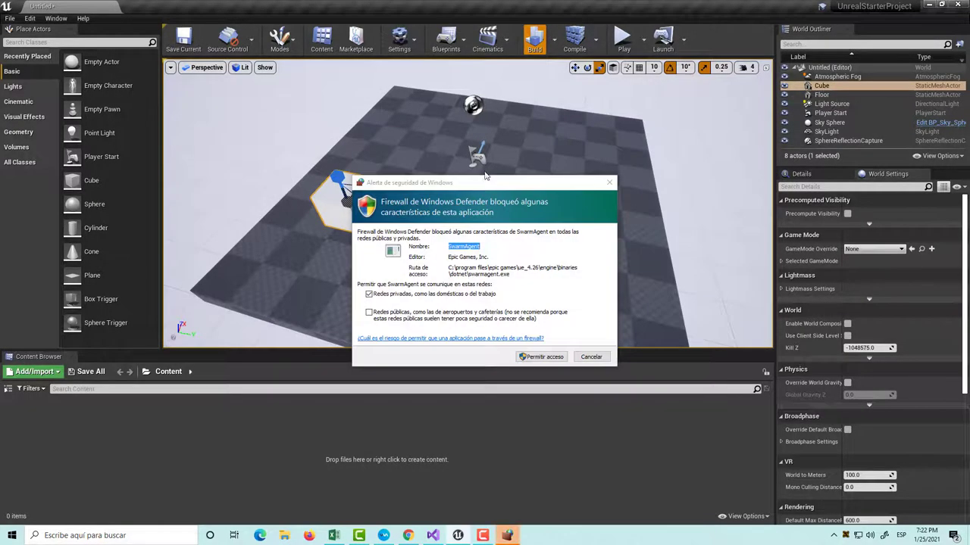
click(543, 357)
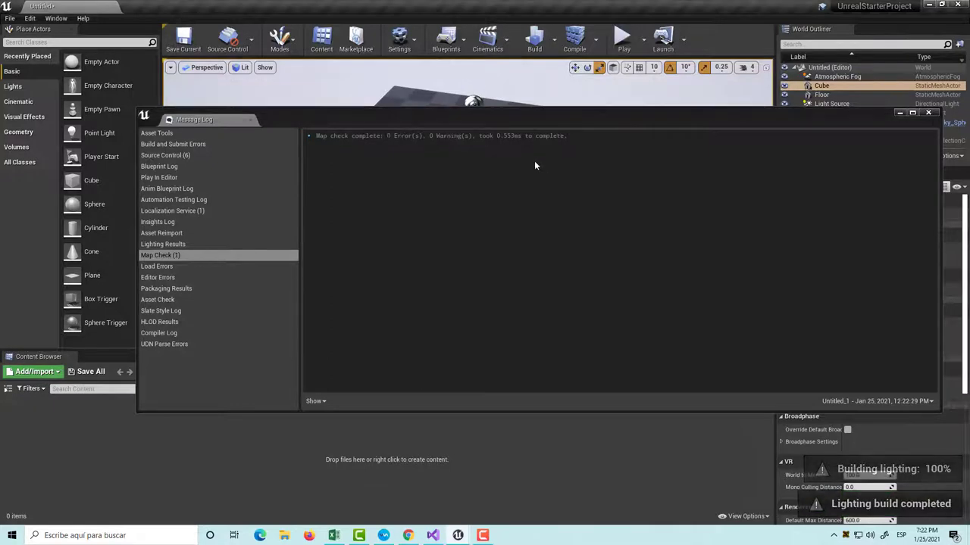
click(929, 113)
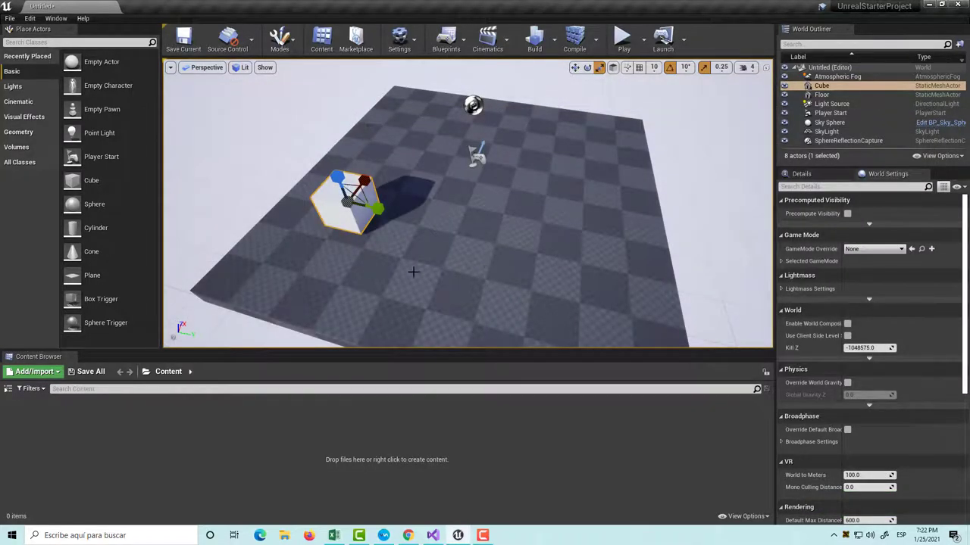
Try moving the cube toward centre-right, undo it, and dismiss the first save prompt.
right_drag(414, 271, 486, 251)
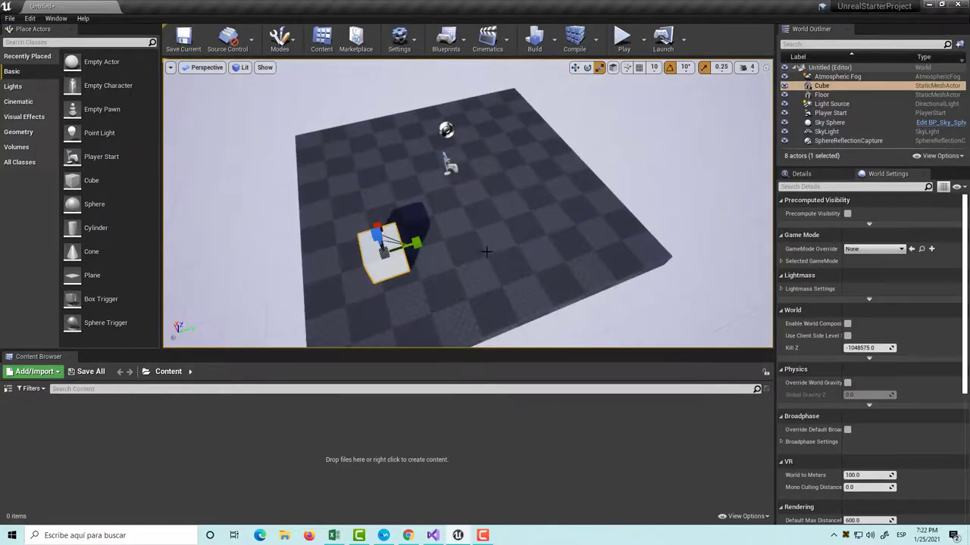
key(w)
drag(424, 242, 572, 207)
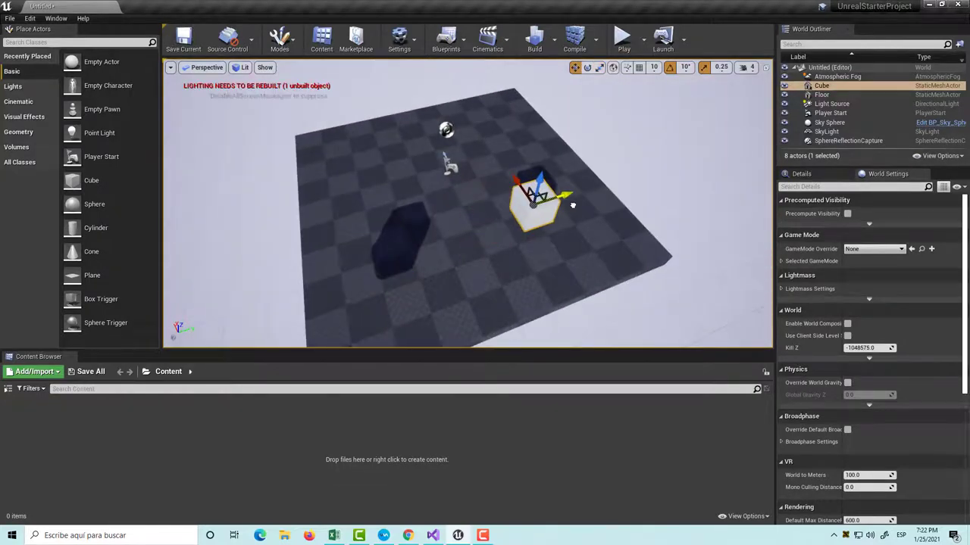
key(ctrl+z)
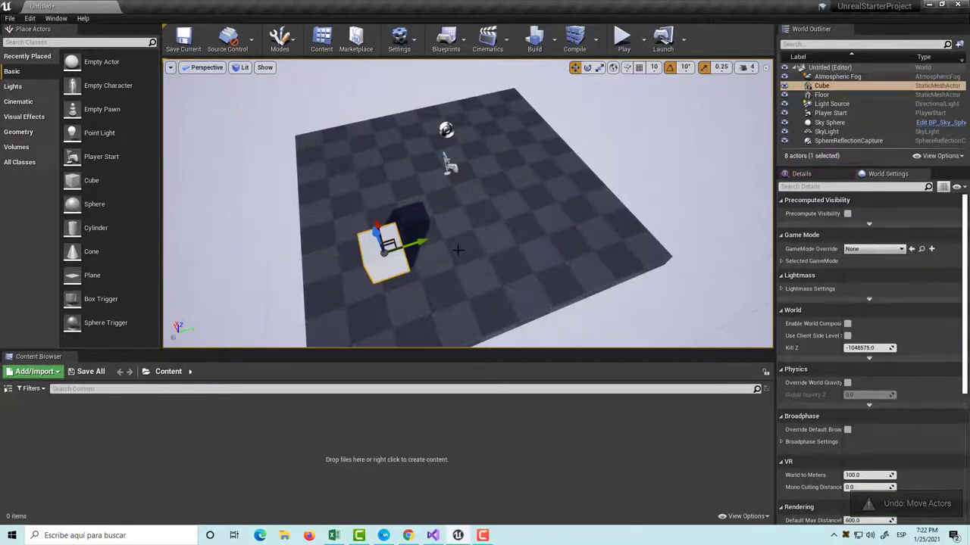
key(ctrl+s)
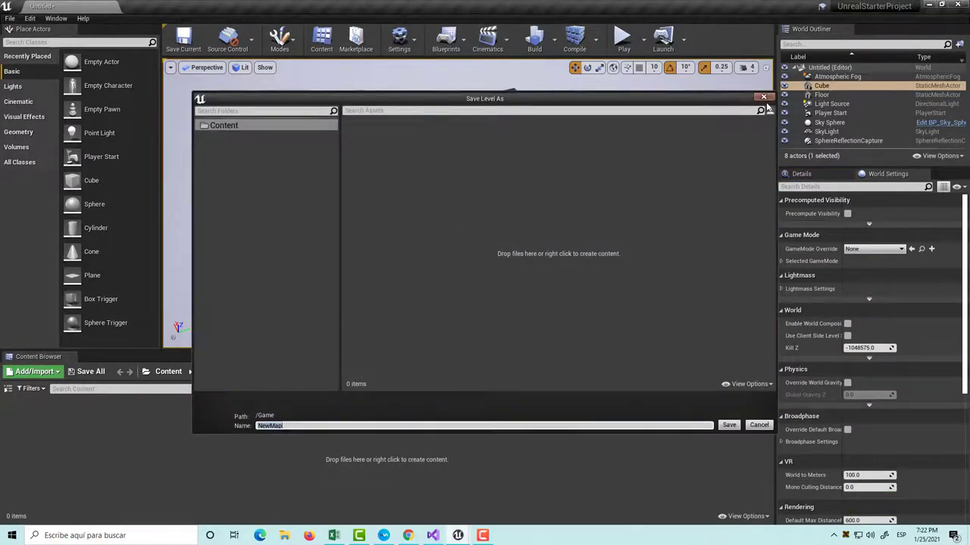
click(763, 97)
Try moving the cube to the upper right, undo it, orbit the scene, and start Save As.
drag(422, 241, 591, 210)
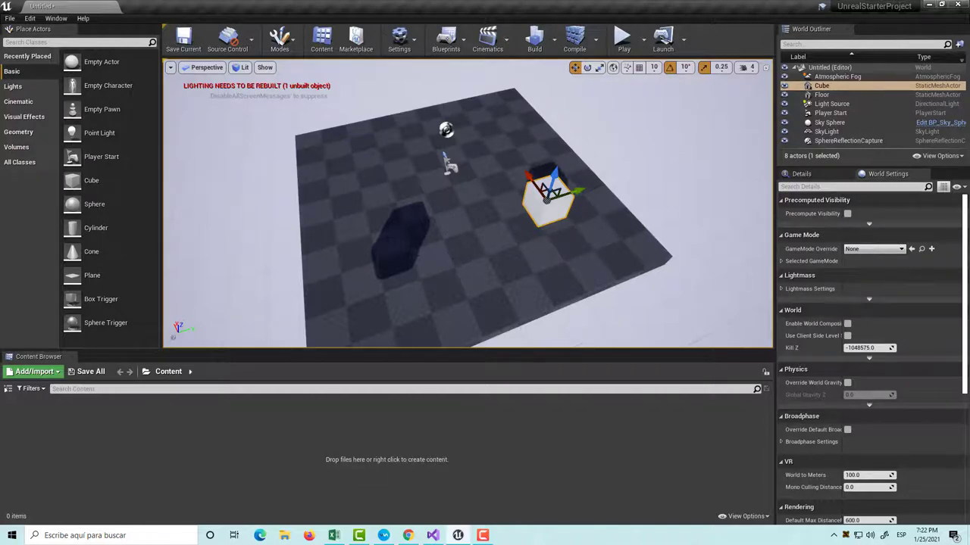
key(ctrl+z)
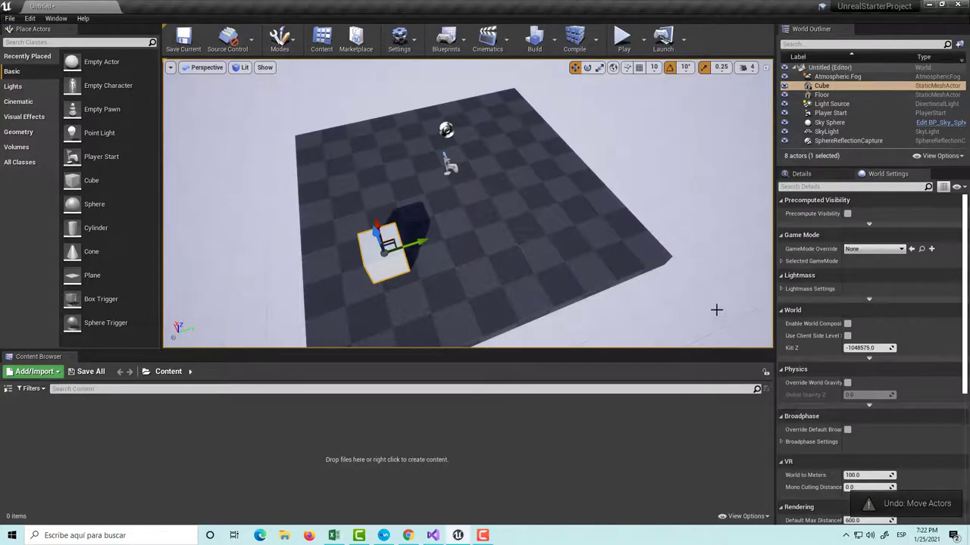
right_drag(716, 310, 667, 272)
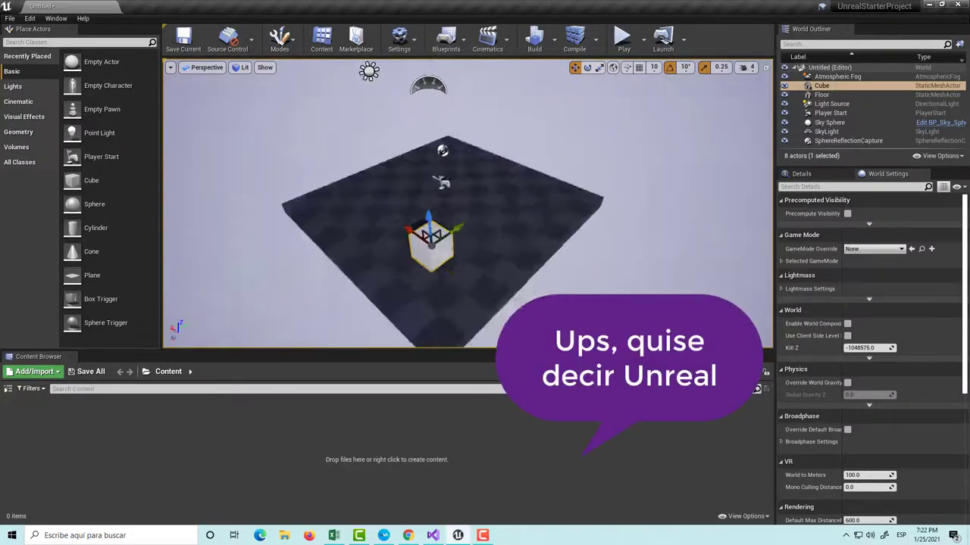
right_drag(667, 273, 341, 235)
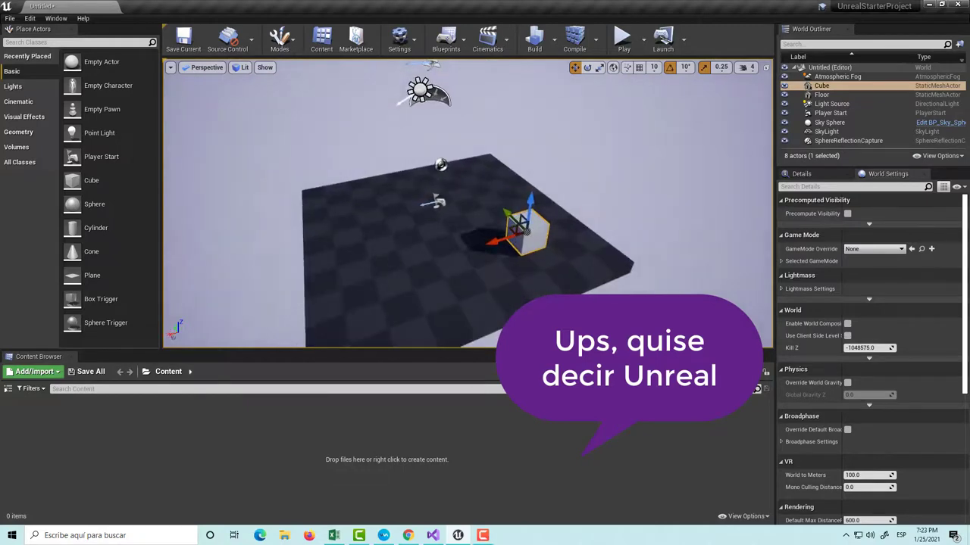
right_drag(451, 230, 450, 231)
key(ctrl+s)
text(map1)
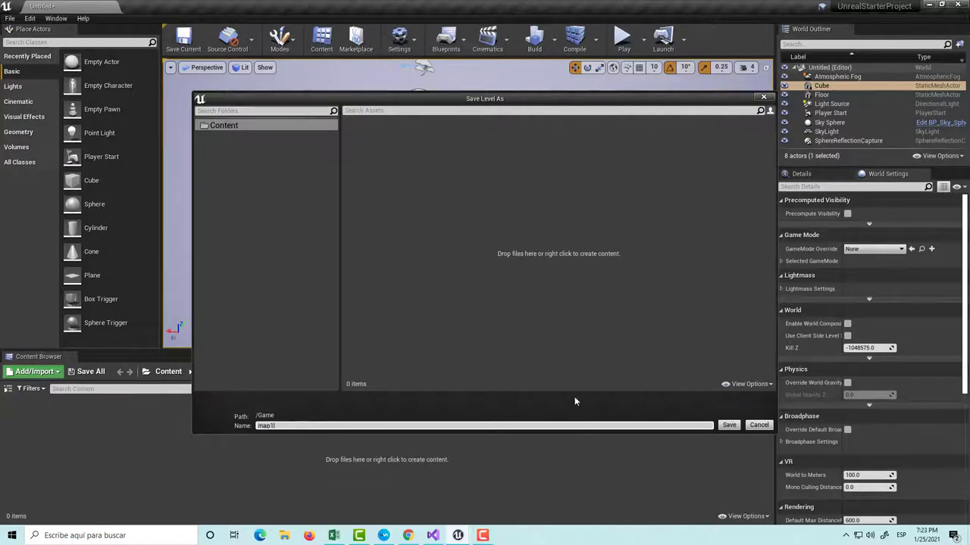
Save the level as map1 and turn the view toward the floor and cube.
click(731, 425)
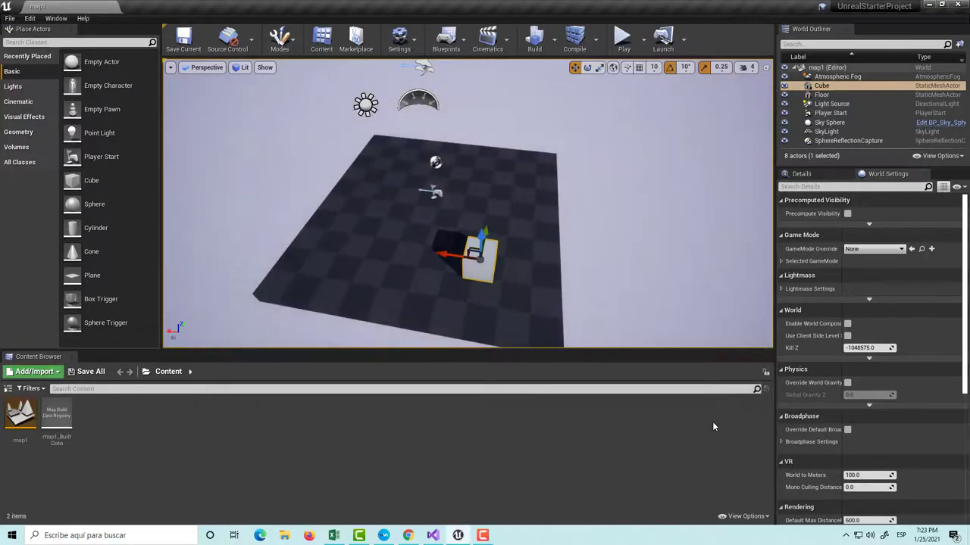
right_drag(467, 205, 500, 205)
right_drag(281, 243, 318, 242)
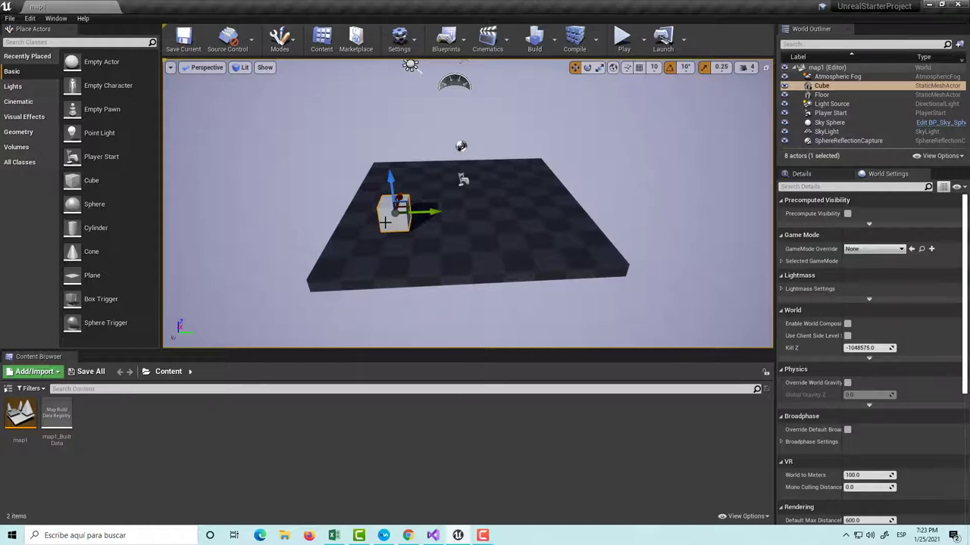
click(840, 103)
click(846, 125)
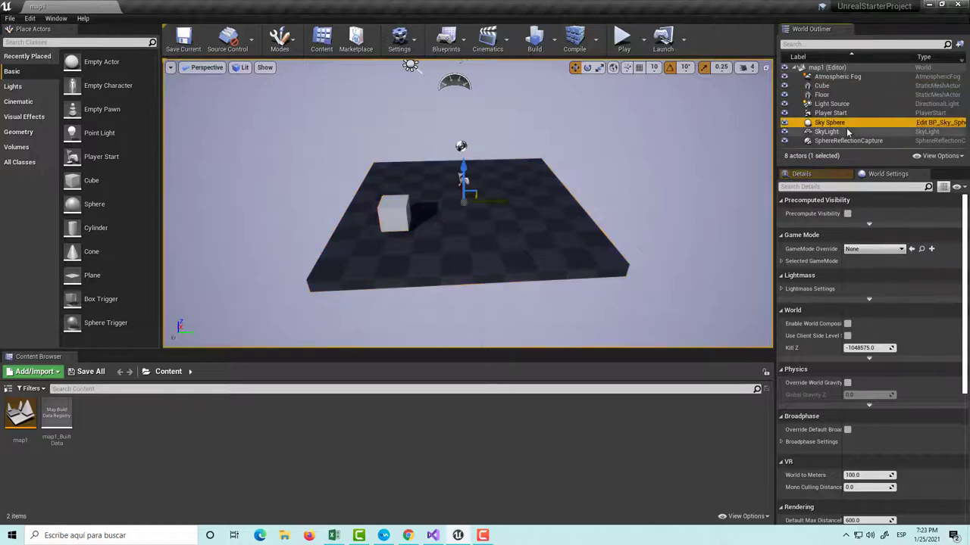
click(841, 141)
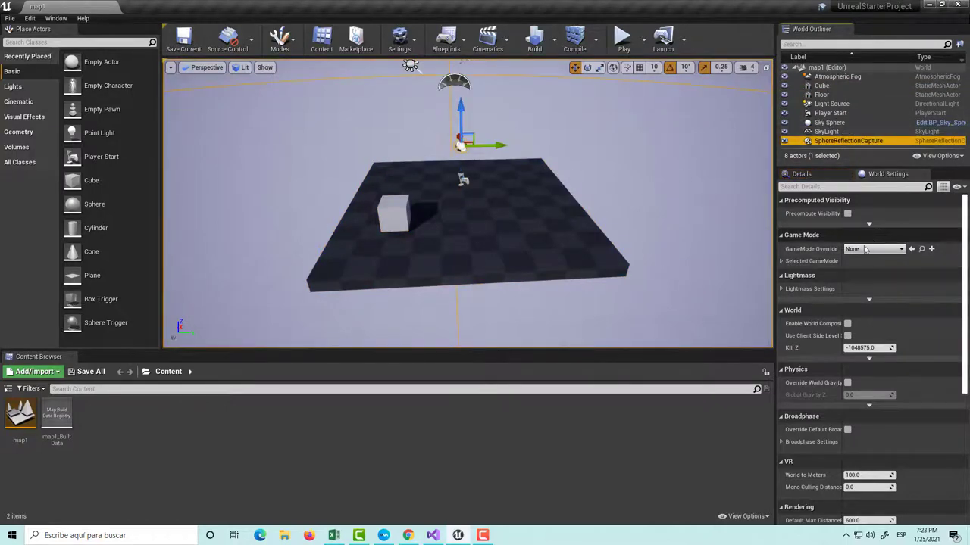
scroll(867, 263, down, 3)
scroll(865, 263, up, 3)
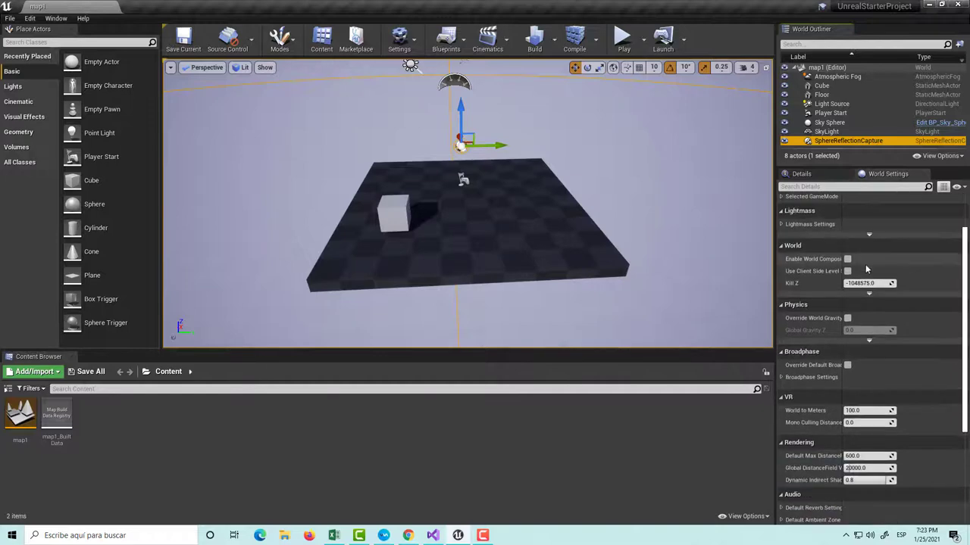
click(831, 104)
scroll(843, 260, down, 1)
scroll(843, 264, down, 4)
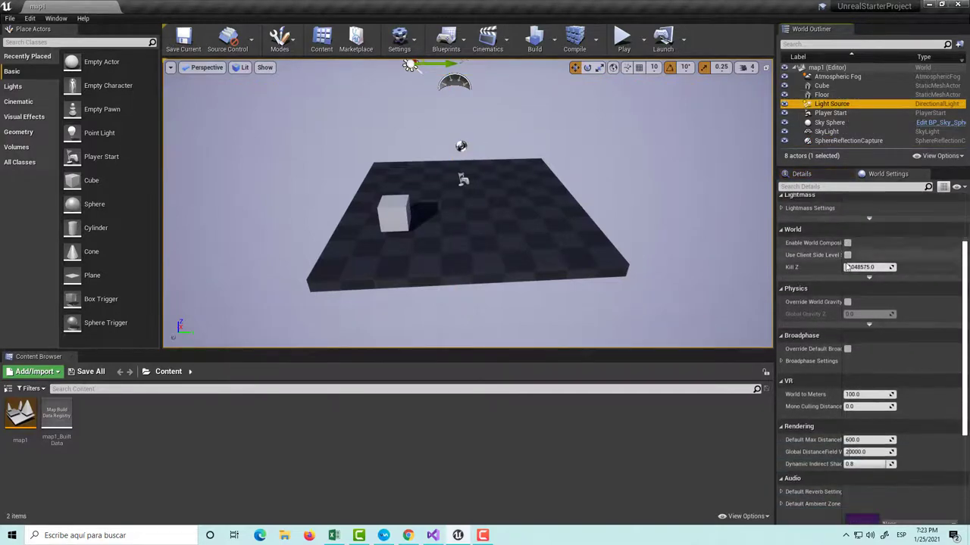
scroll(847, 250, up, 5)
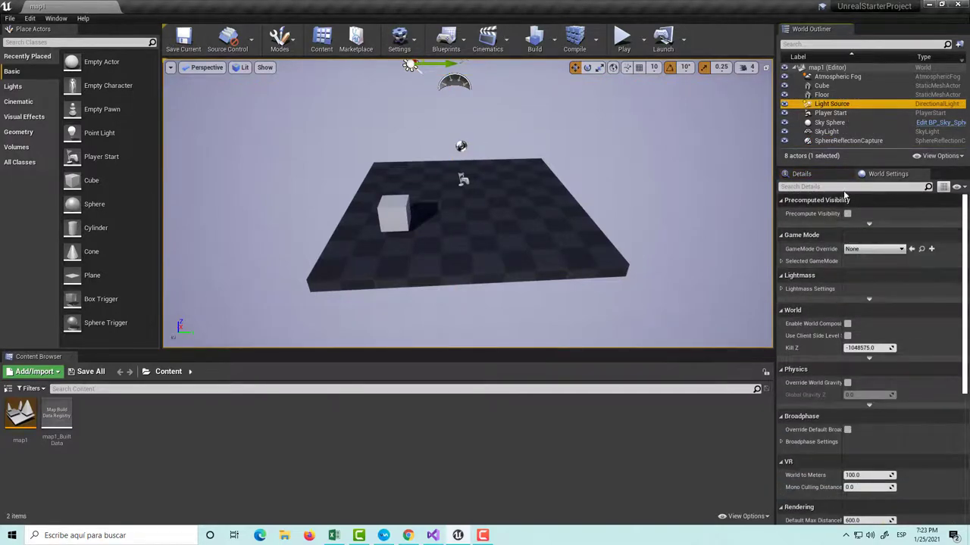
click(813, 176)
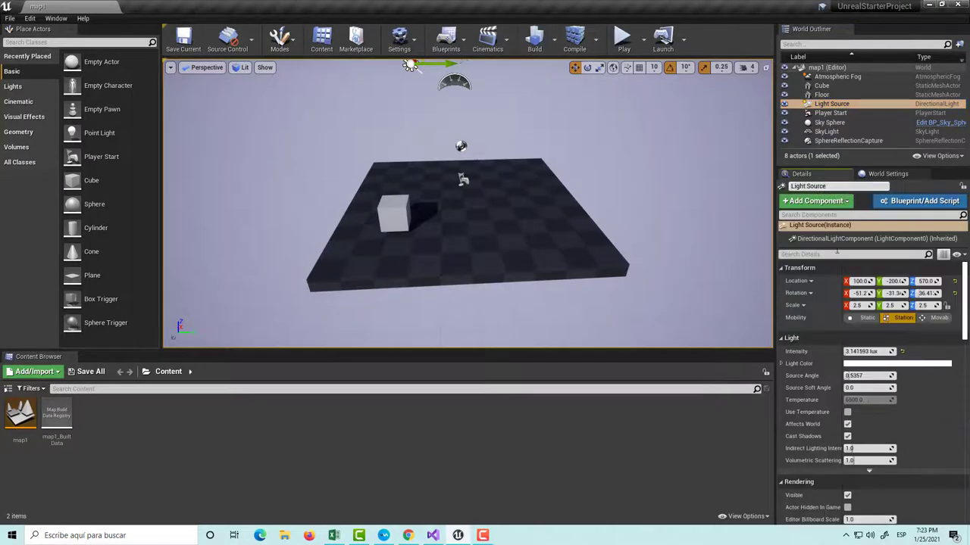
click(831, 87)
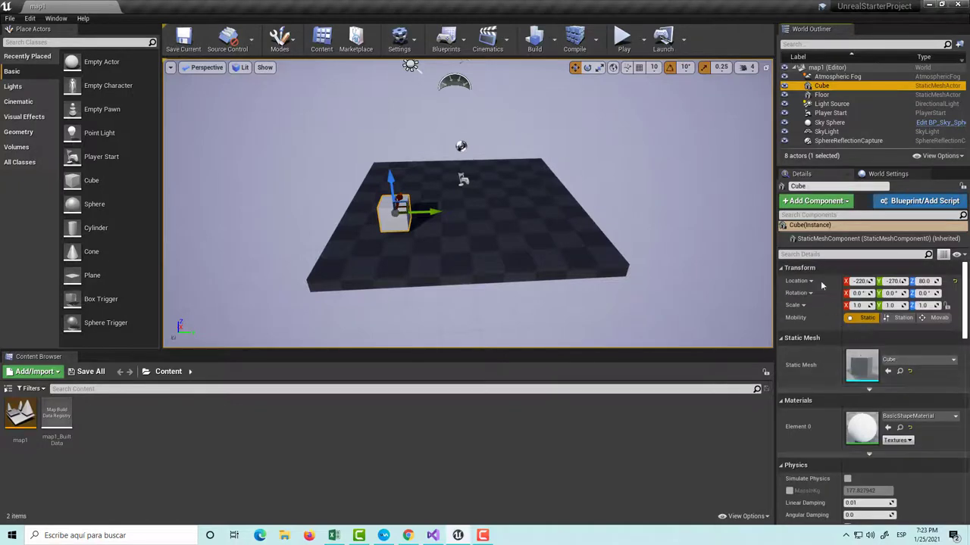
click(833, 113)
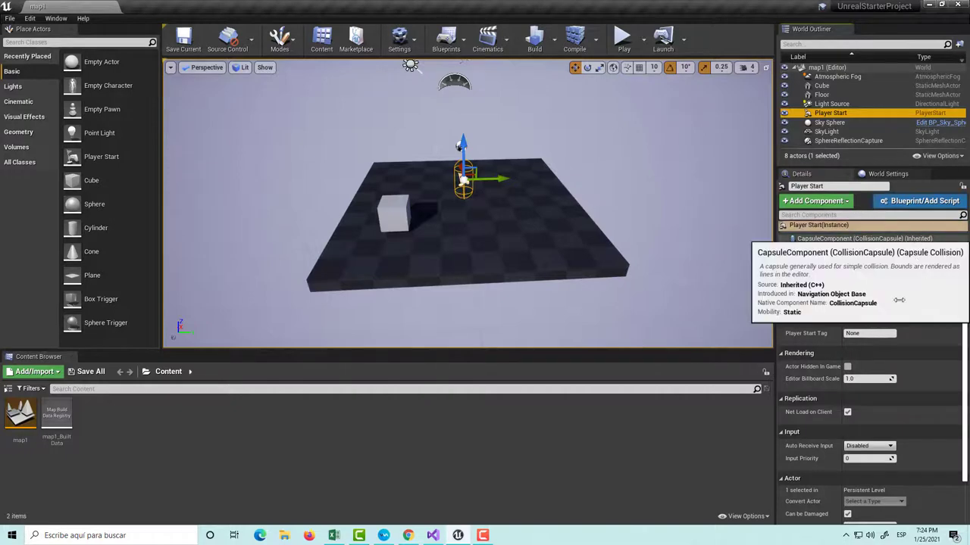
click(892, 176)
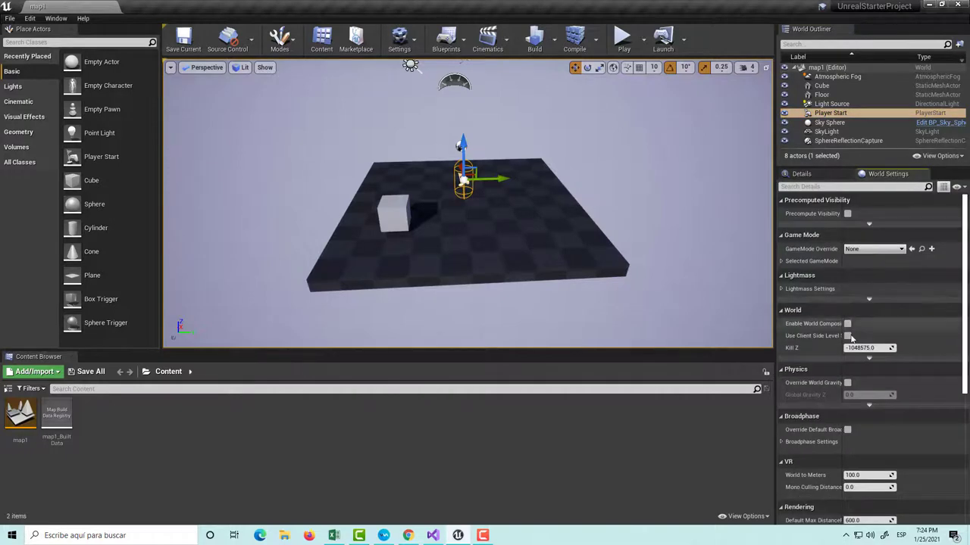
scroll(869, 353, down, 5)
scroll(868, 353, down, 3)
scroll(869, 353, up, 5)
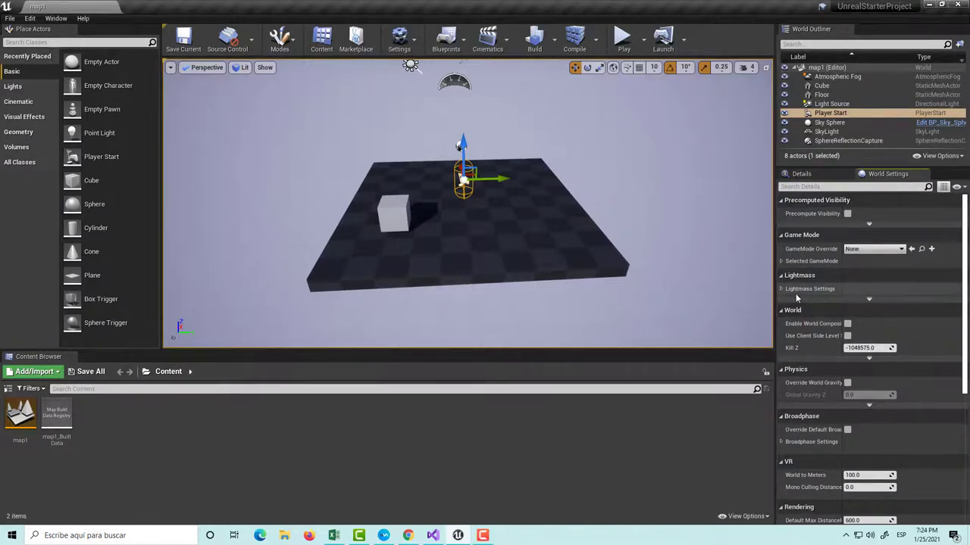
scroll(853, 373, down, 2)
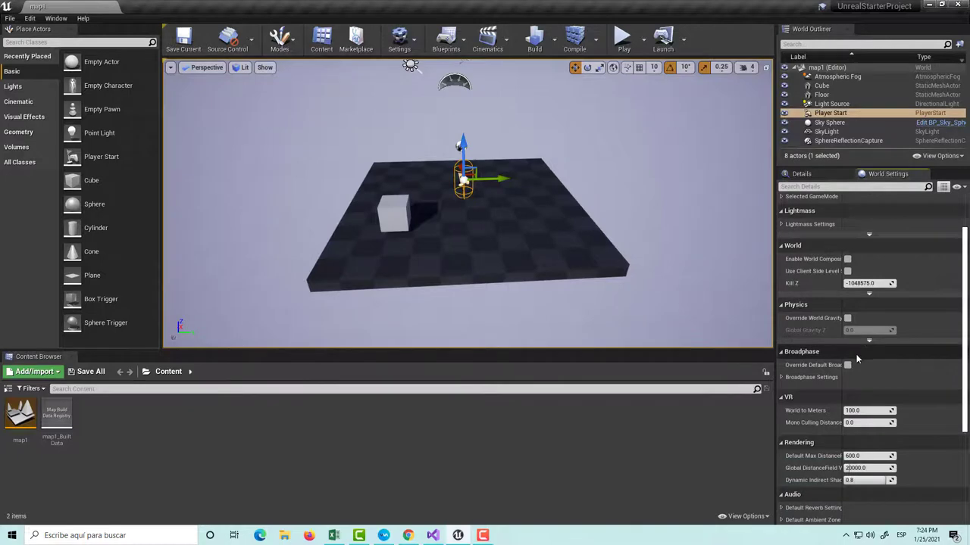
scroll(856, 372, up, 2)
scroll(862, 371, down, 8)
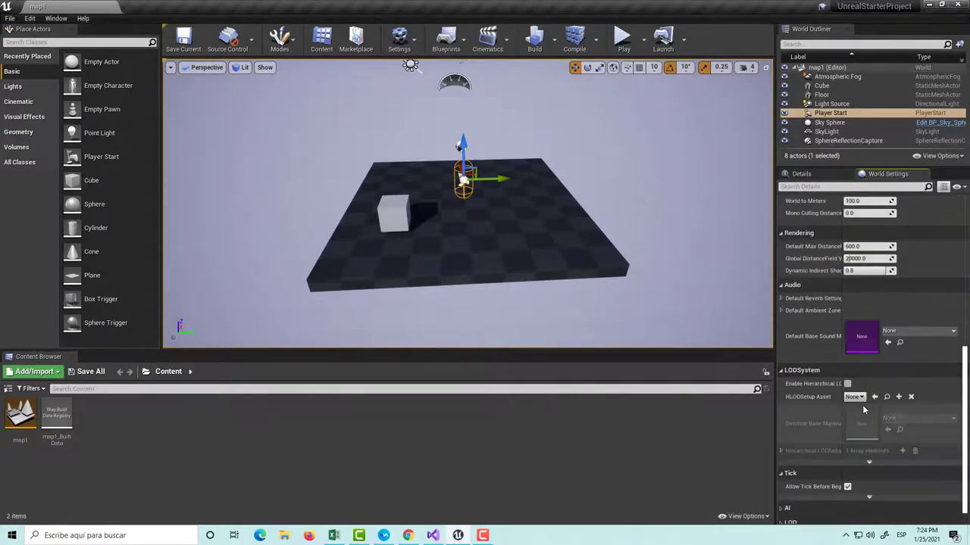
scroll(862, 405, up, 3)
scroll(867, 438, up, 3)
scroll(856, 394, down, 2)
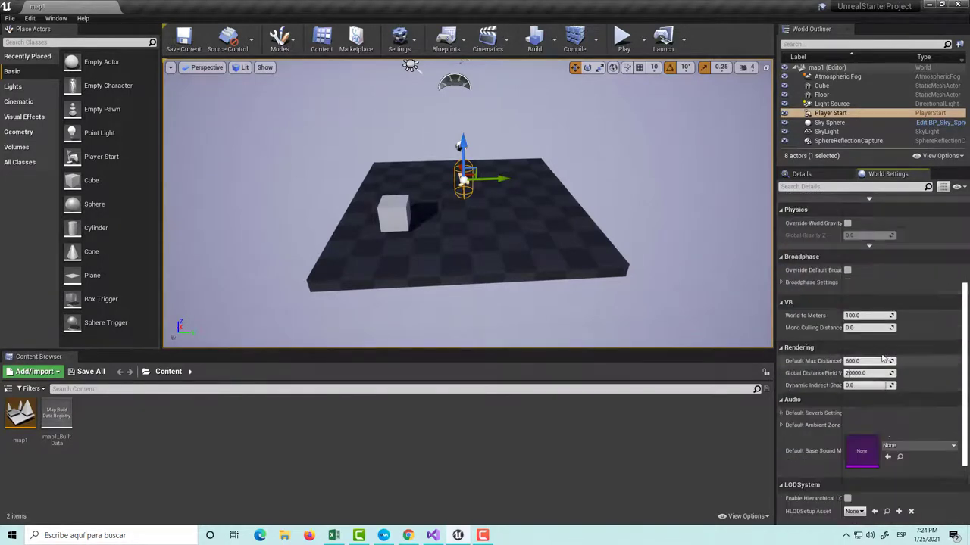
scroll(848, 371, down, 4)
scroll(848, 367, up, 3)
scroll(803, 378, up, 4)
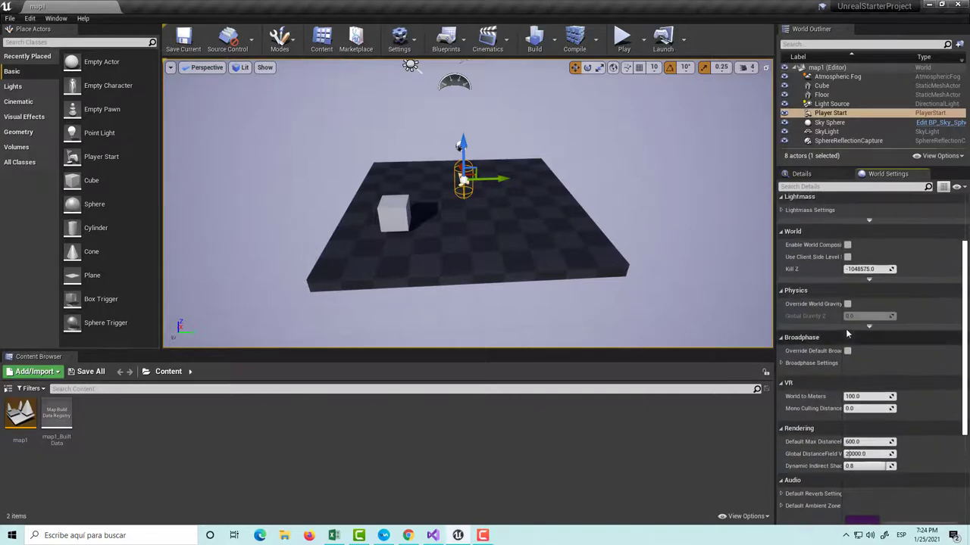
scroll(814, 341, up, 3)
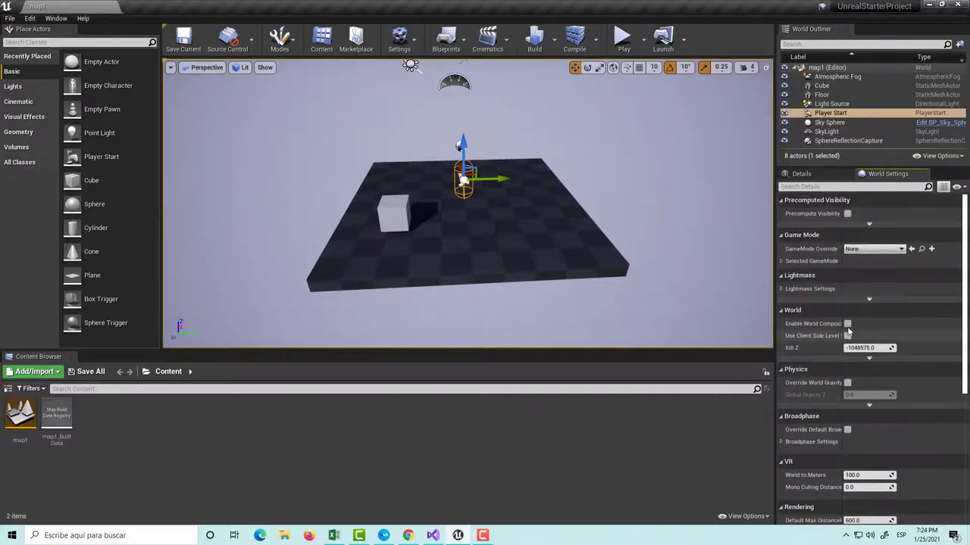
Open and close the GameMode Override list, then click through Player Start, Sky Sphere, Floor and Cube.
click(871, 249)
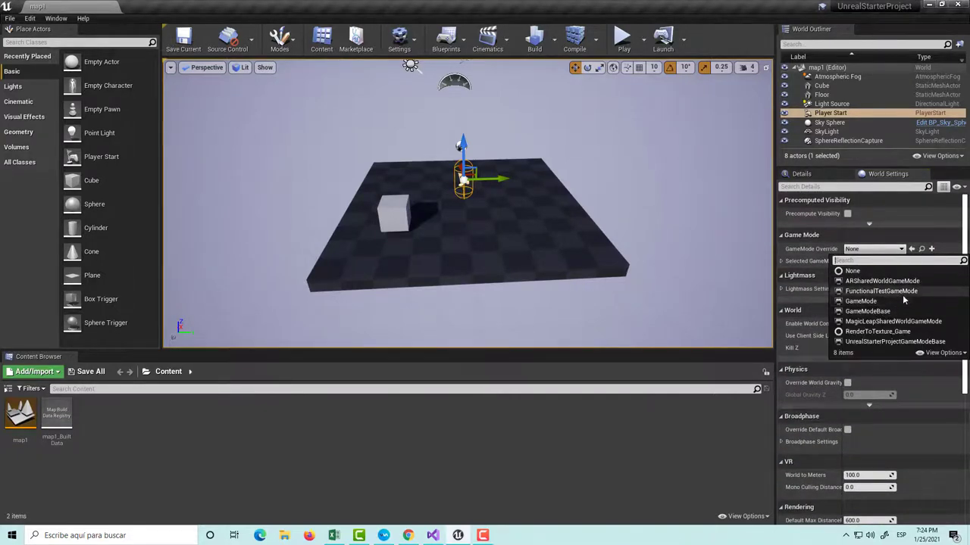
click(648, 446)
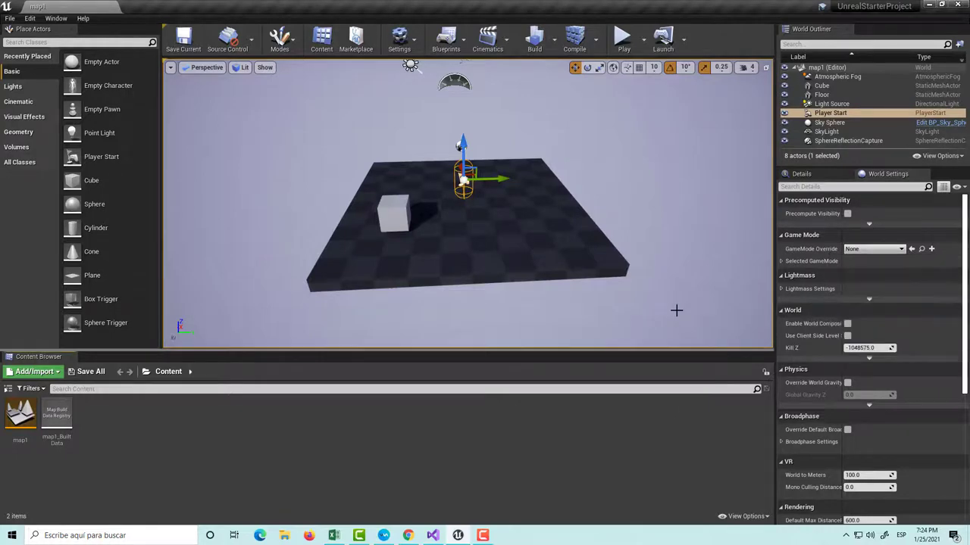
click(827, 177)
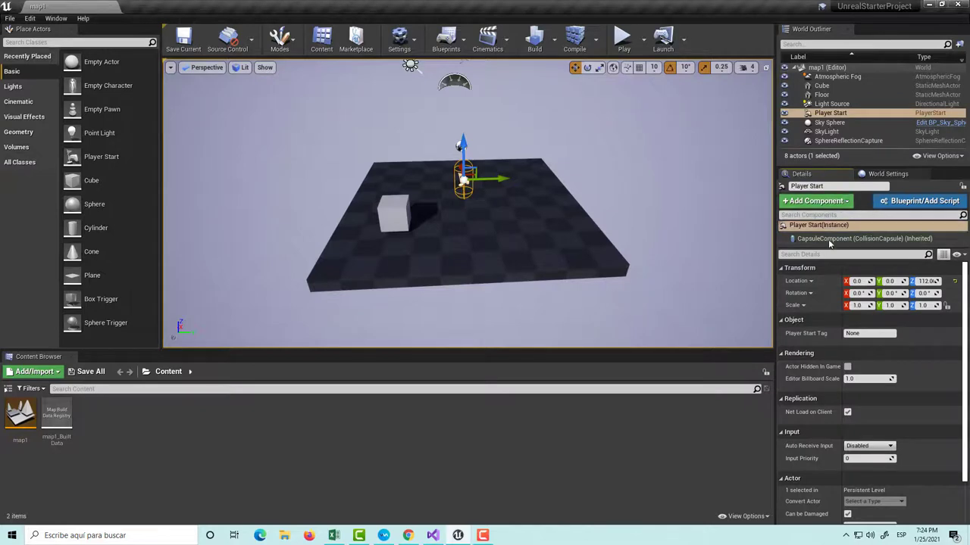
click(827, 122)
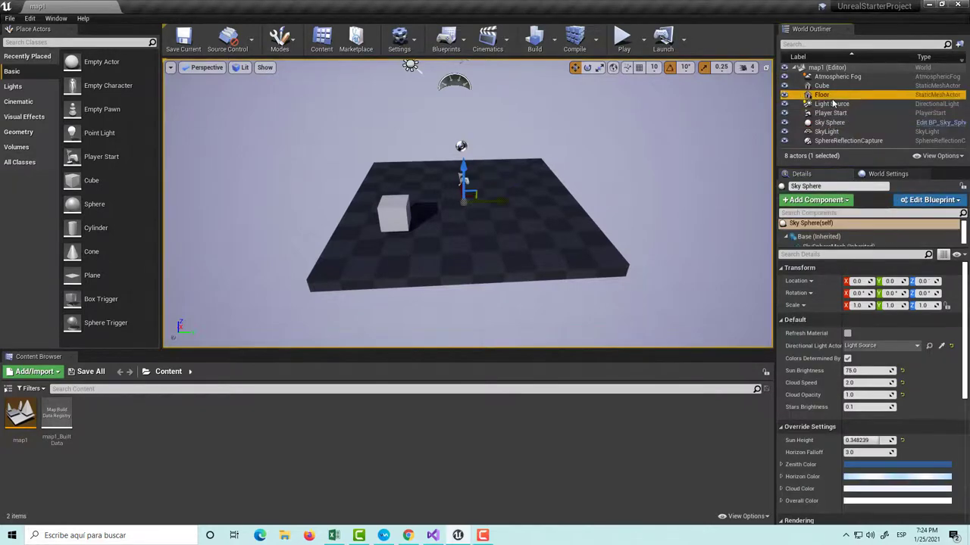
click(823, 94)
click(823, 85)
click(822, 95)
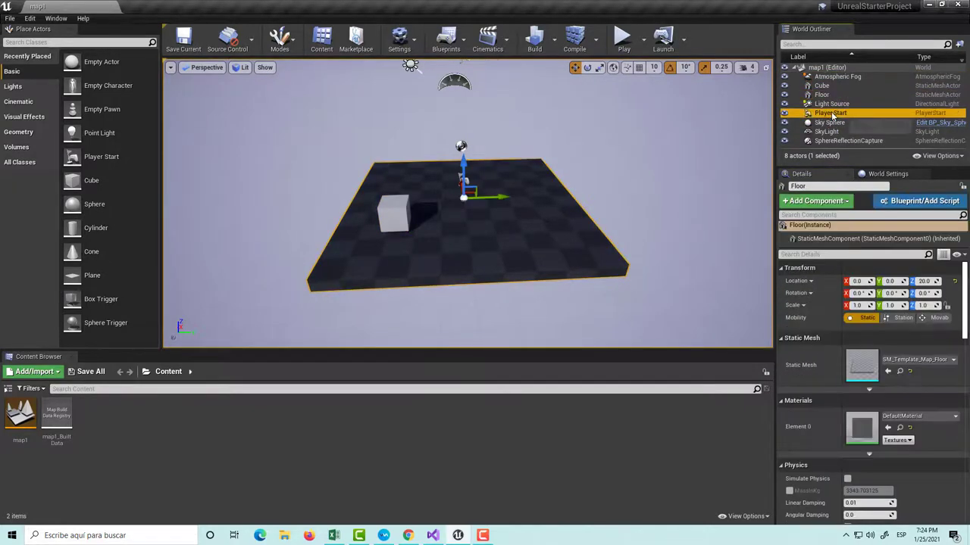
click(830, 112)
Select the Cube and drag it up along Z off the floor.
scroll(827, 362, down, 3)
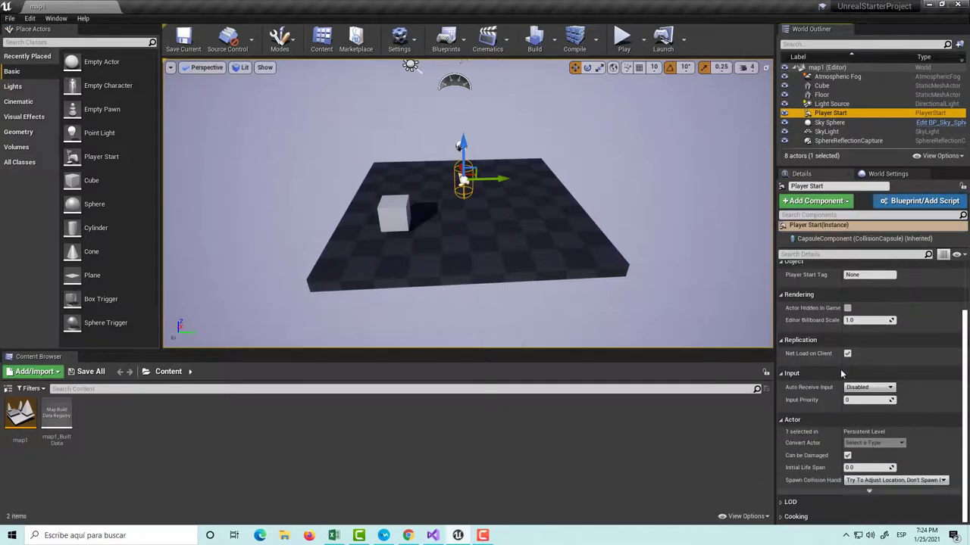
scroll(861, 318, up, 3)
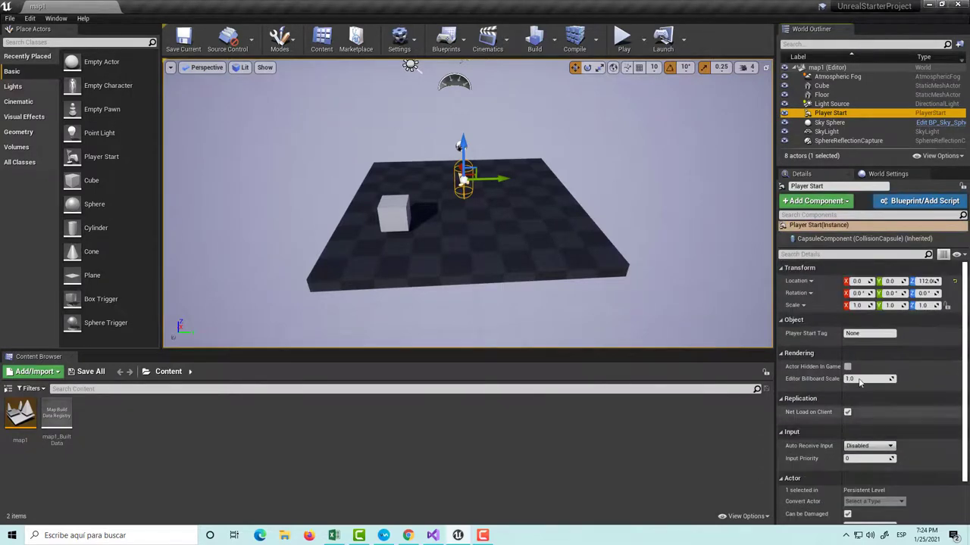
click(822, 86)
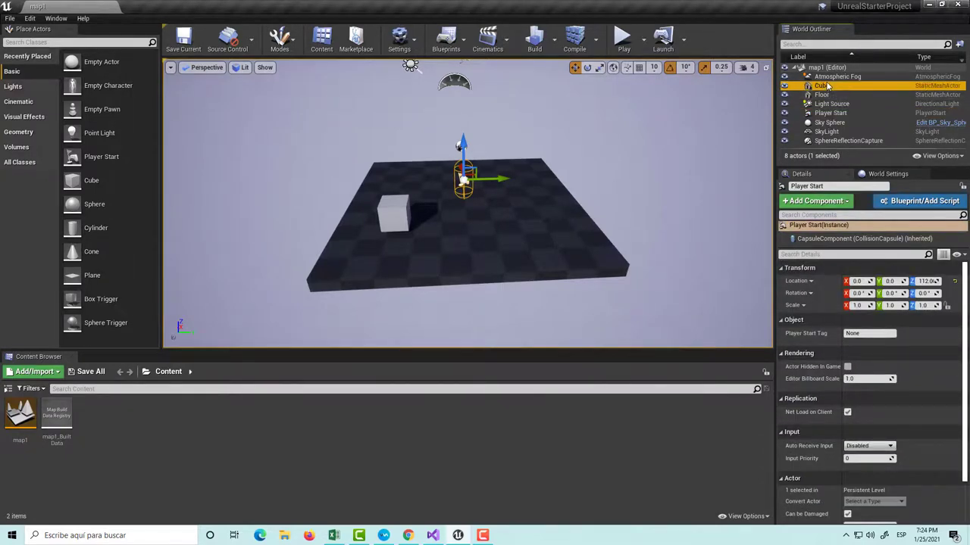
drag(394, 180, 392, 157)
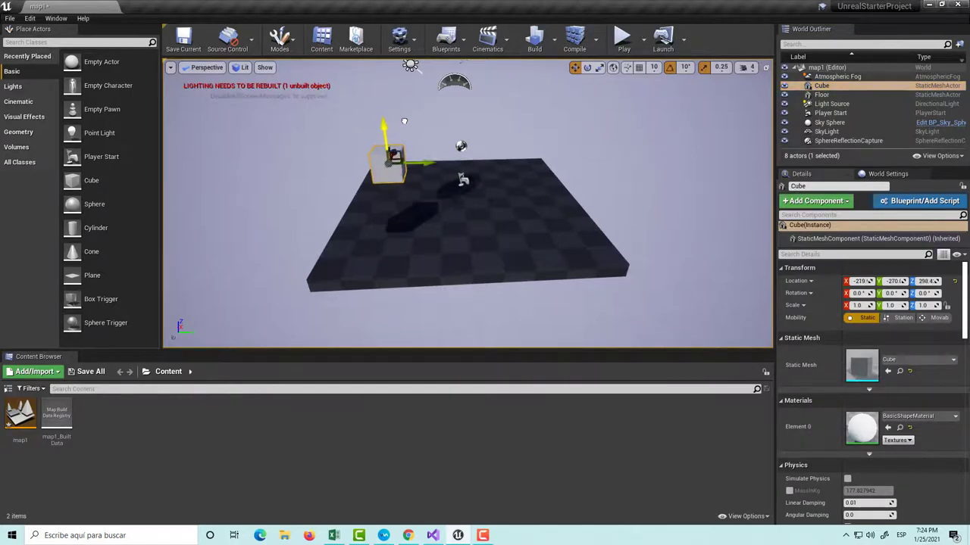
Undo the cube's lift, then try raising it and sliding it along Y, undoing each.
key(ctrl+z)
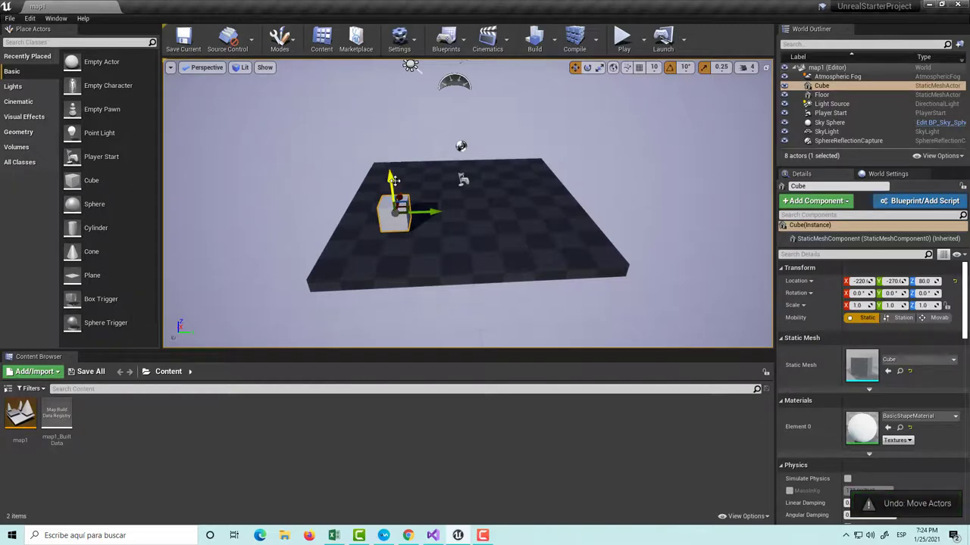
drag(390, 178, 383, 135)
key(ctrl+z)
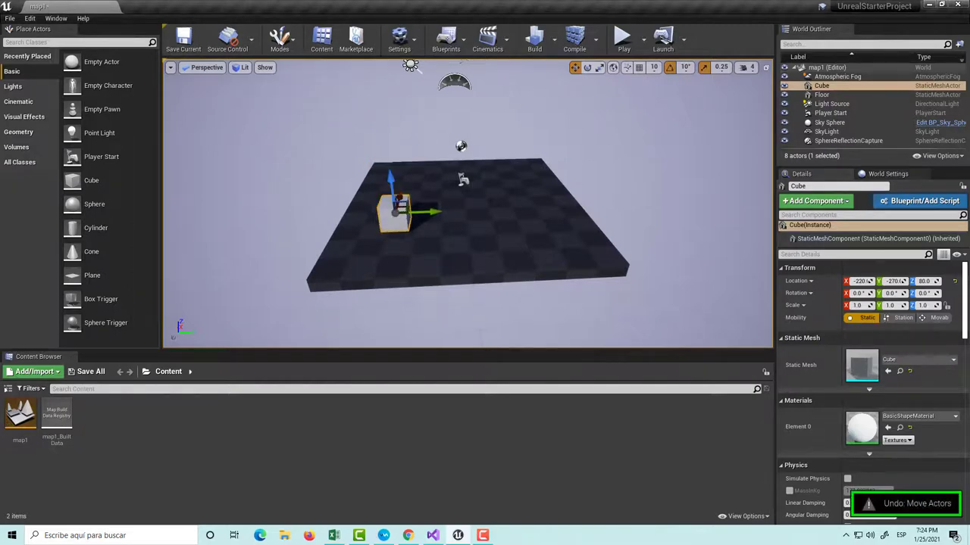
right_drag(454, 228, 469, 212)
drag(433, 208, 476, 232)
key(ctrl+z)
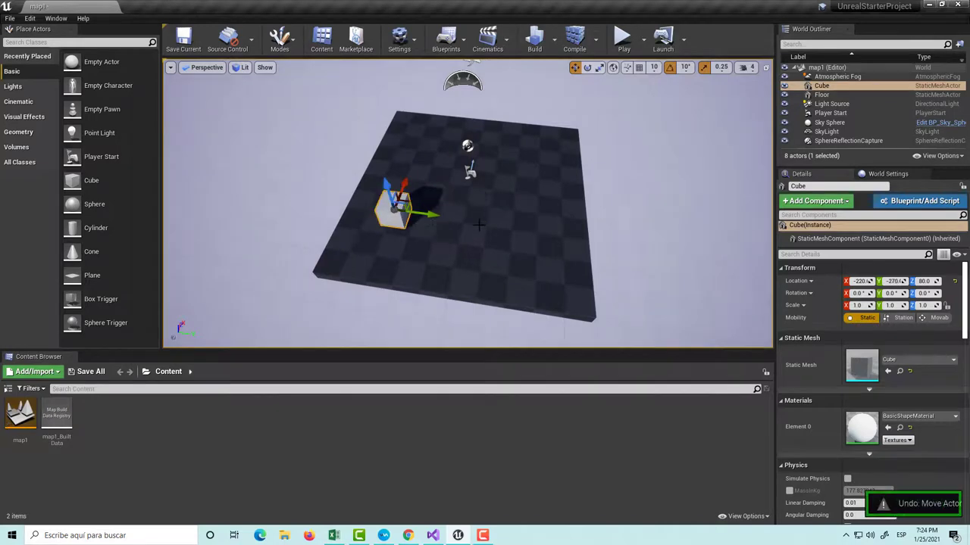
Slide the cube along X to about X -71.5 on the floor, save map1, and select all actors.
right_drag(478, 231, 451, 154)
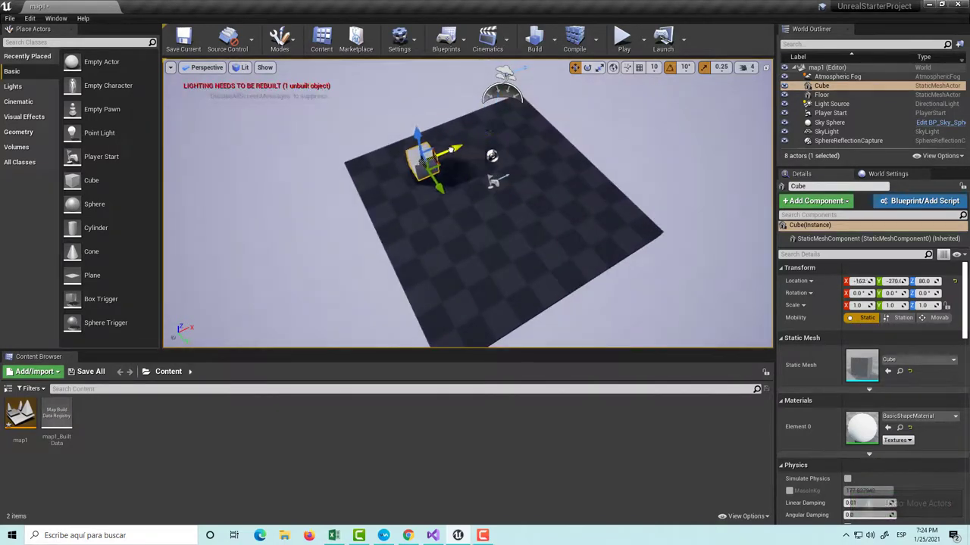
mouse_move(452, 154)
mouse_down()
mouse_move(505, 141)
mouse_move(438, 163)
mouse_up()
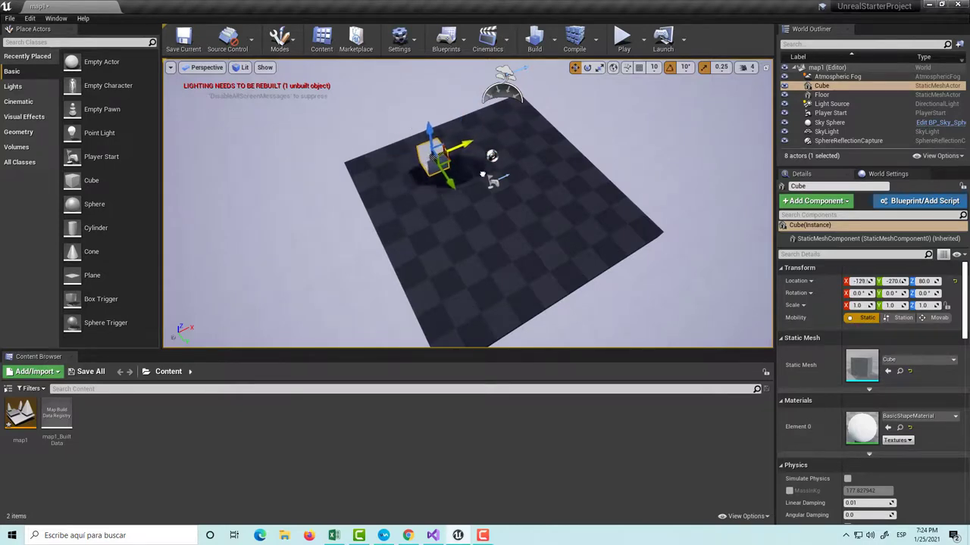
drag(438, 163, 453, 161)
key(ctrl+z)
mouse_move(425, 227)
alt+mouse_down()
mouse_move(410, 297)
mouse_move(425, 288)
alt+mouse_up()
drag(531, 237, 530, 250)
key(ctrl+s)
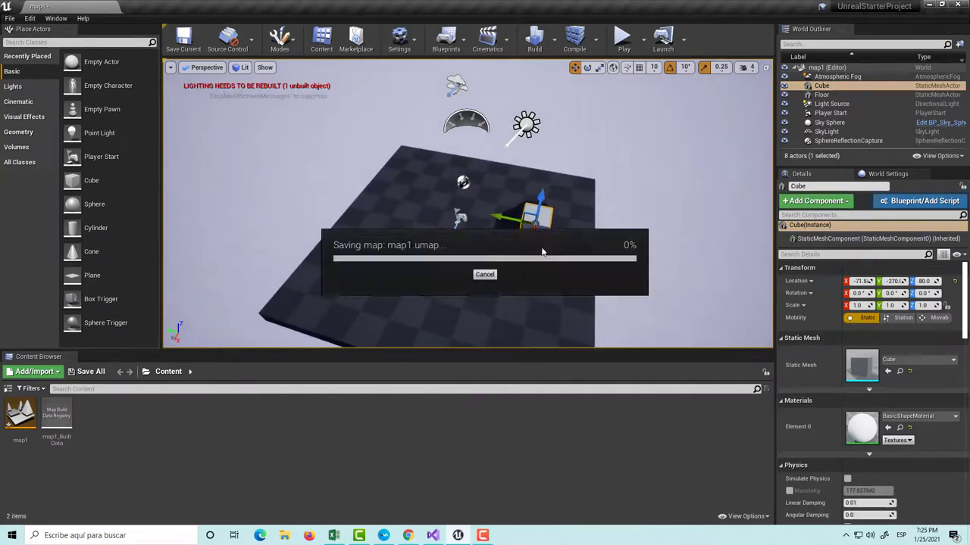
key(ctrl+a)
Select the Cube, nudge it slightly along Y, undo an accidental duplicate, and view it from above.
click(537, 237)
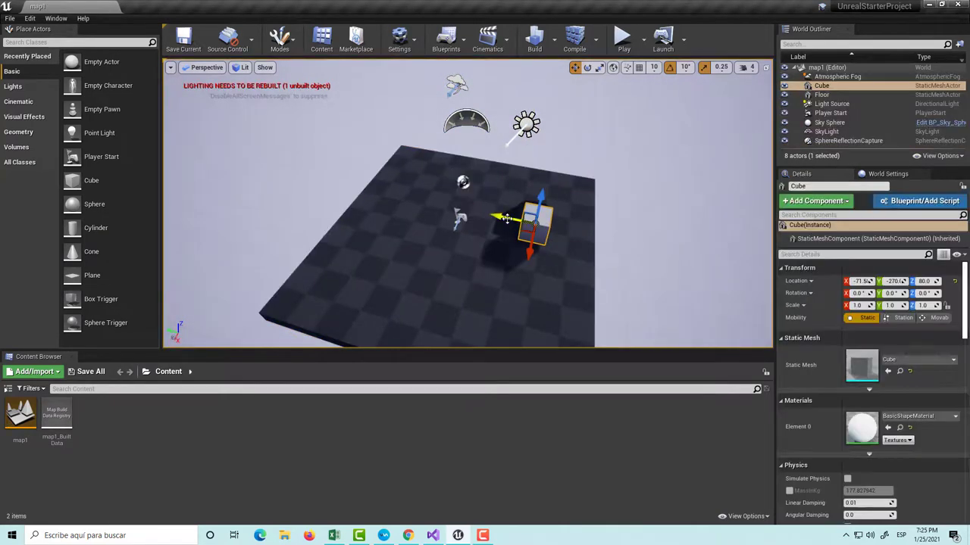
drag(507, 219, 507, 218)
alt+drag(531, 250, 516, 260)
key(ctrl+z)
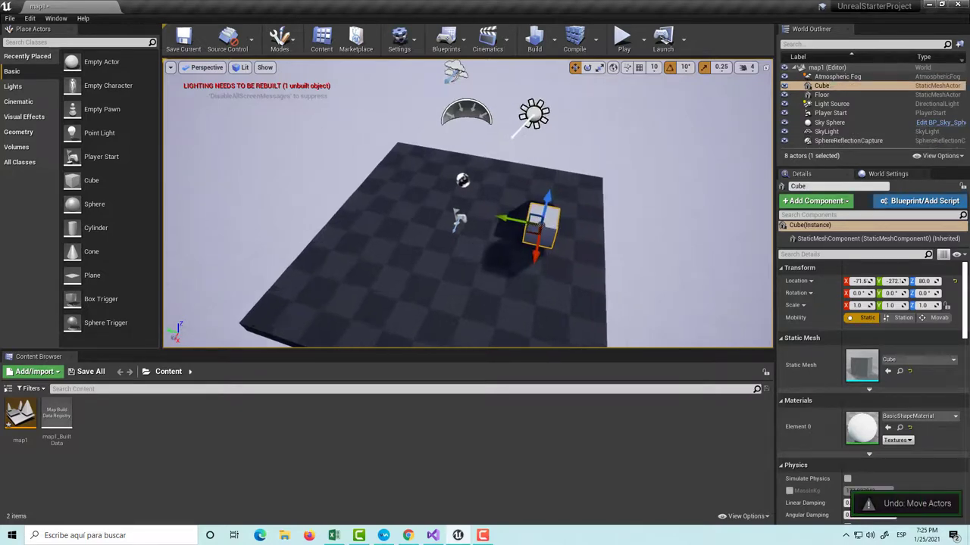
scroll(535, 259, up, 5)
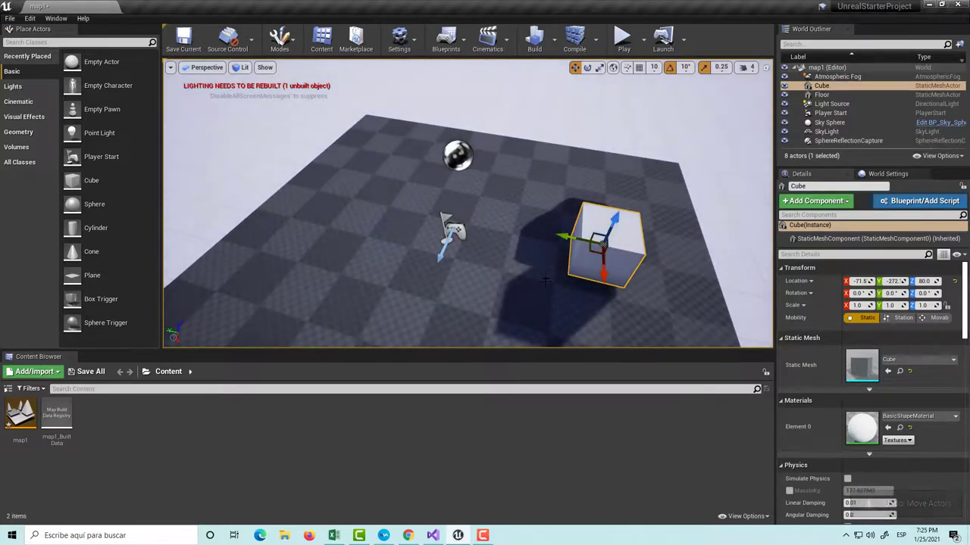
right_drag(522, 250, 687, 206)
scroll(687, 206, down, 2)
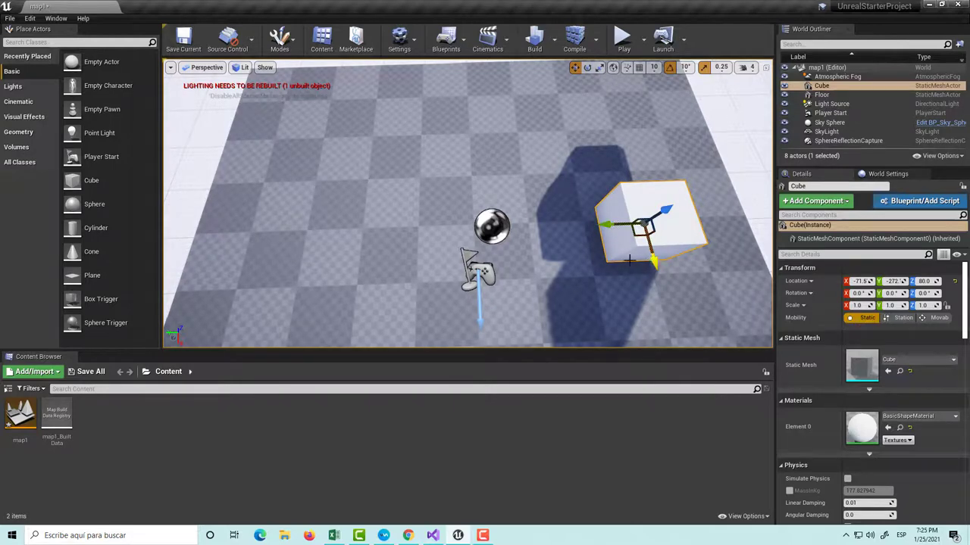
right_drag(629, 260, 606, 303)
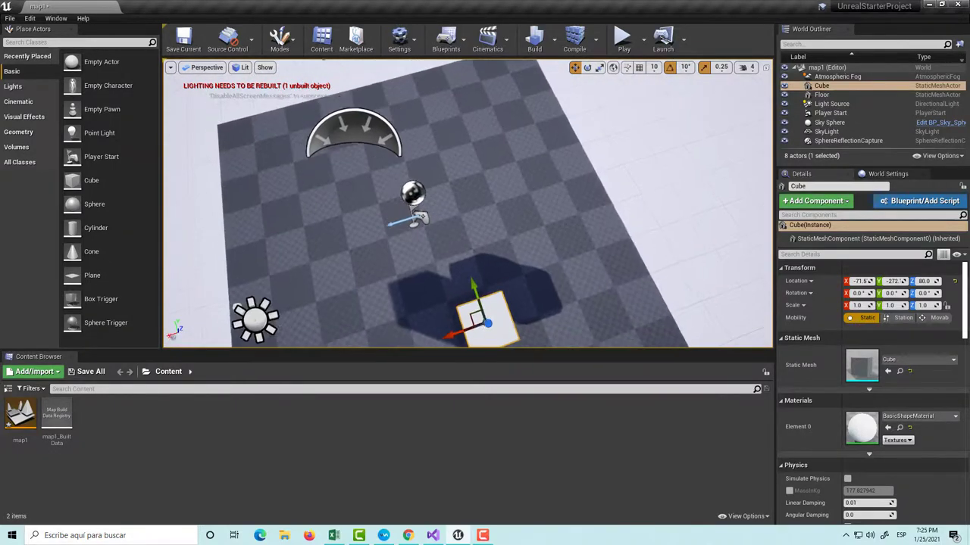
mouse_move(519, 291)
right_down()
mouse_move(494, 313)
mouse_move(641, 259)
right_up()
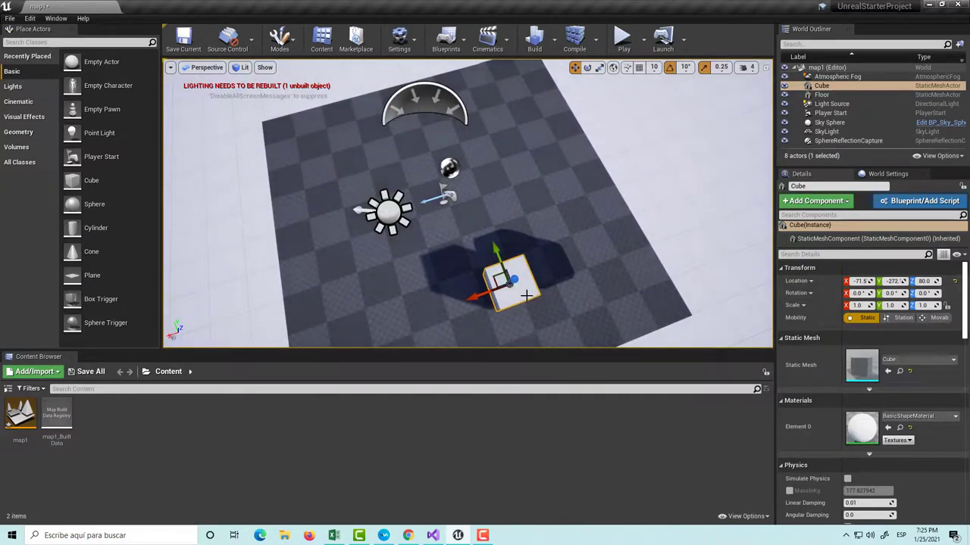
Turn the cube about its vertical axis, then undo the rotation.
key(e)
drag(523, 335, 454, 307)
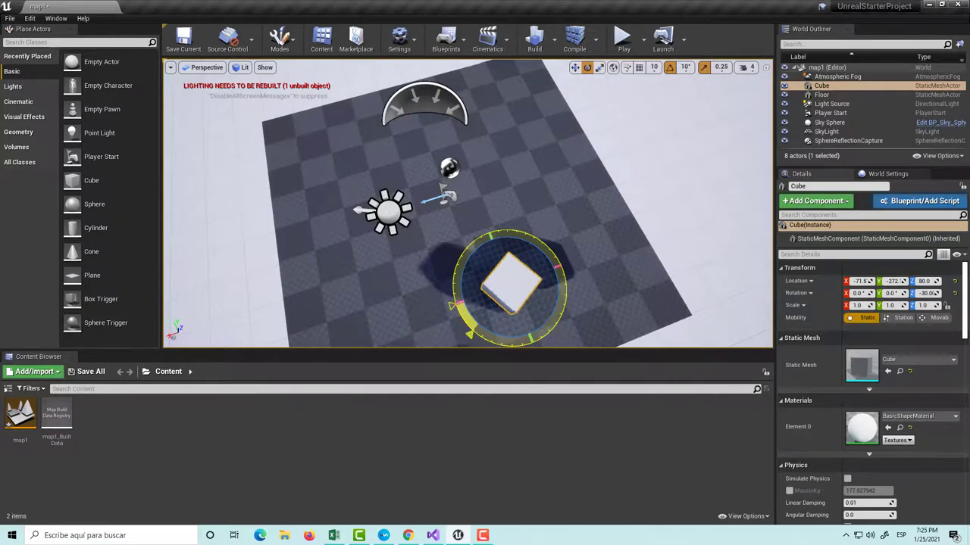
key(w)
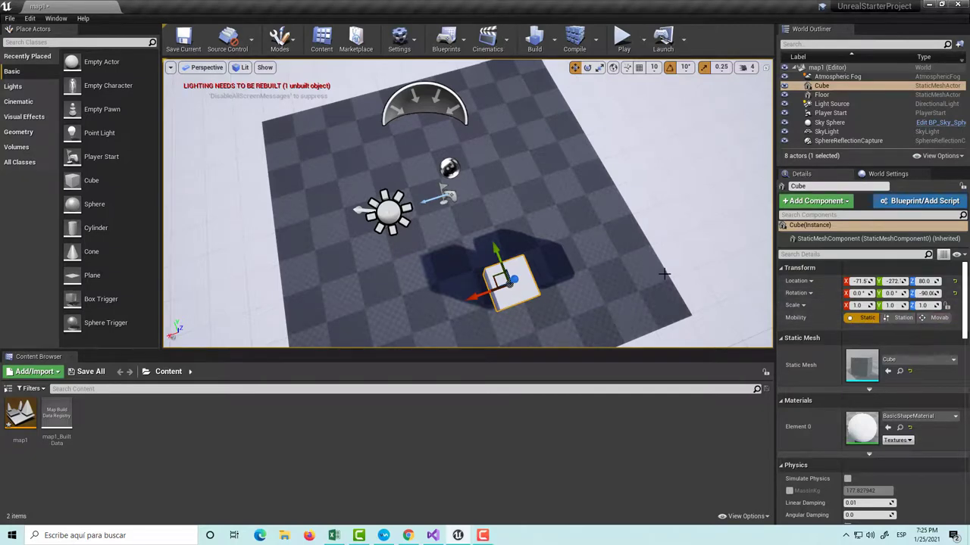
alt+drag(487, 266, 487, 267)
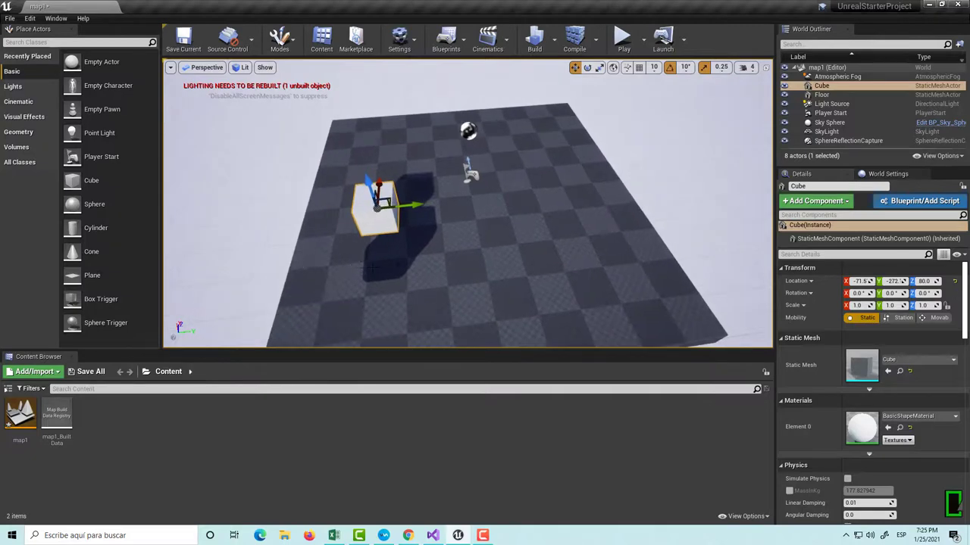
key(ctrl+z)
key(ctrl+z)
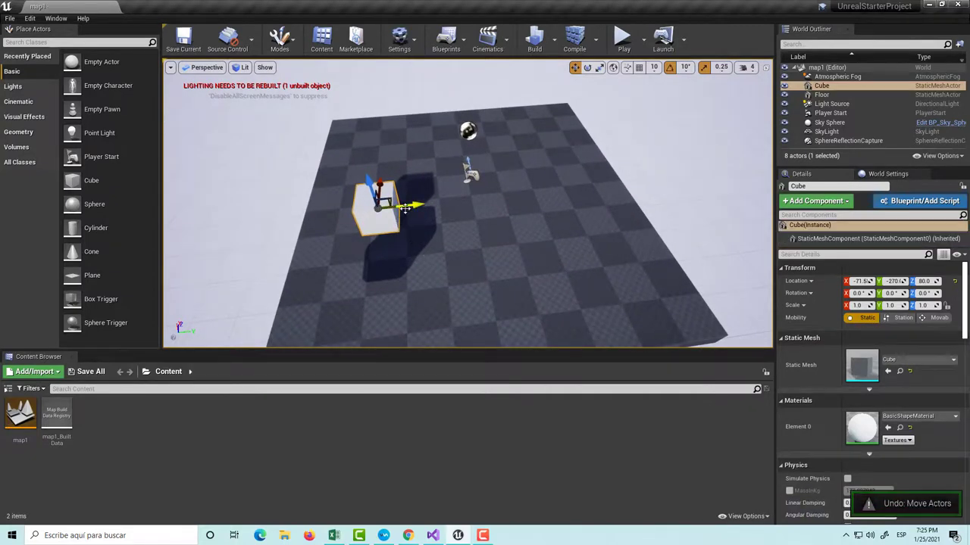
Try sliding the cube along Y, undo it, save map1, and orbit to eye level with the floor.
drag(406, 209, 465, 247)
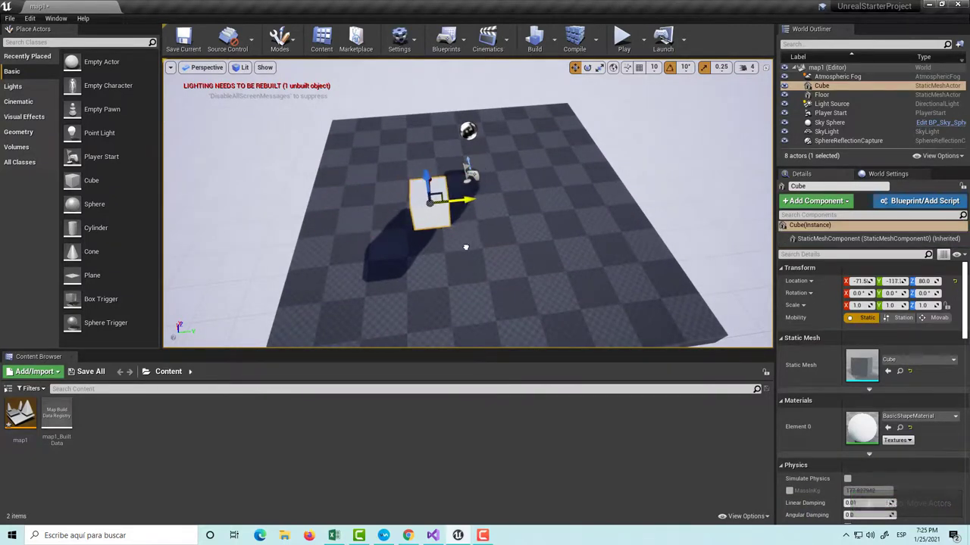
right_drag(465, 247, 381, 238)
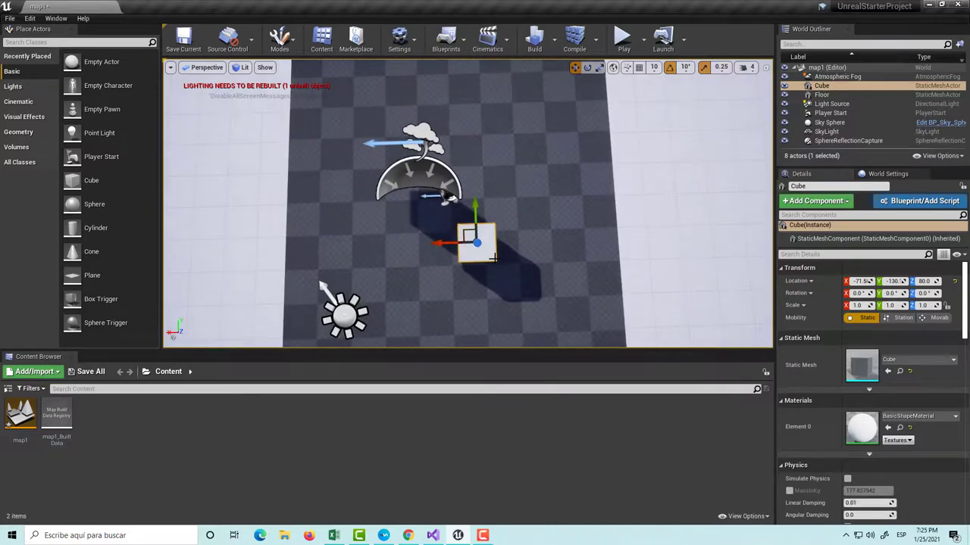
key(ctrl+z)
key(ctrl+s)
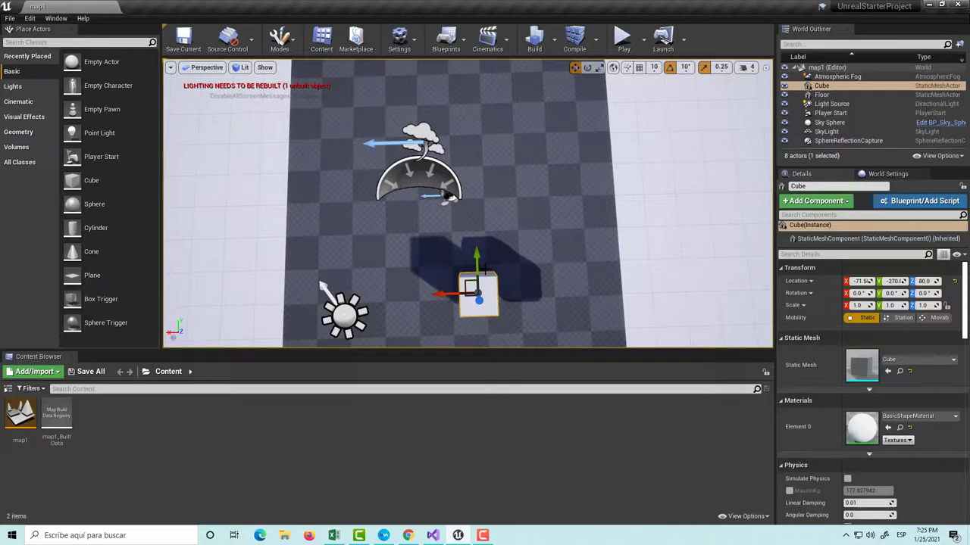
right_drag(534, 306, 475, 282)
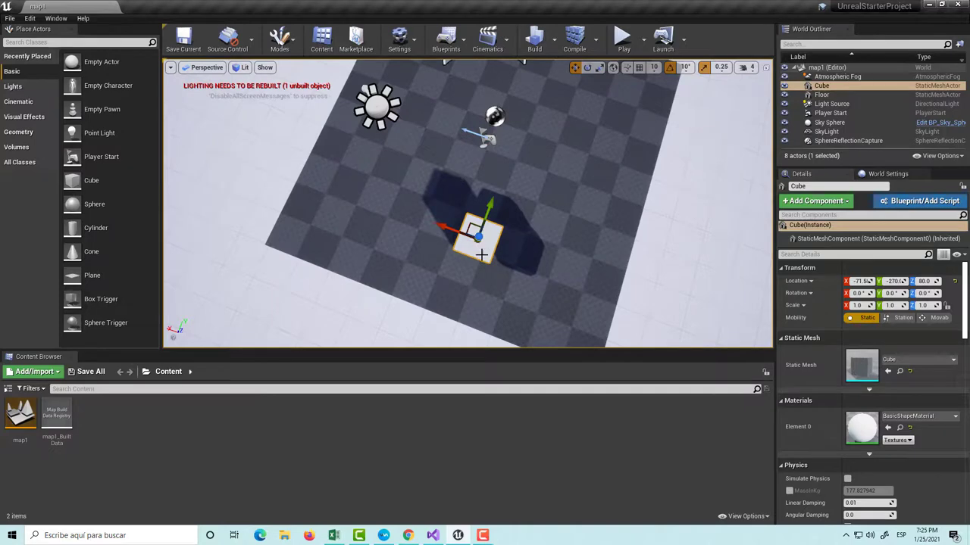
mouse_move(481, 256)
alt+mouse_down()
mouse_move(485, 190)
mouse_move(574, 196)
alt+mouse_up()
Save map1 once more.
key(ctrl+s)
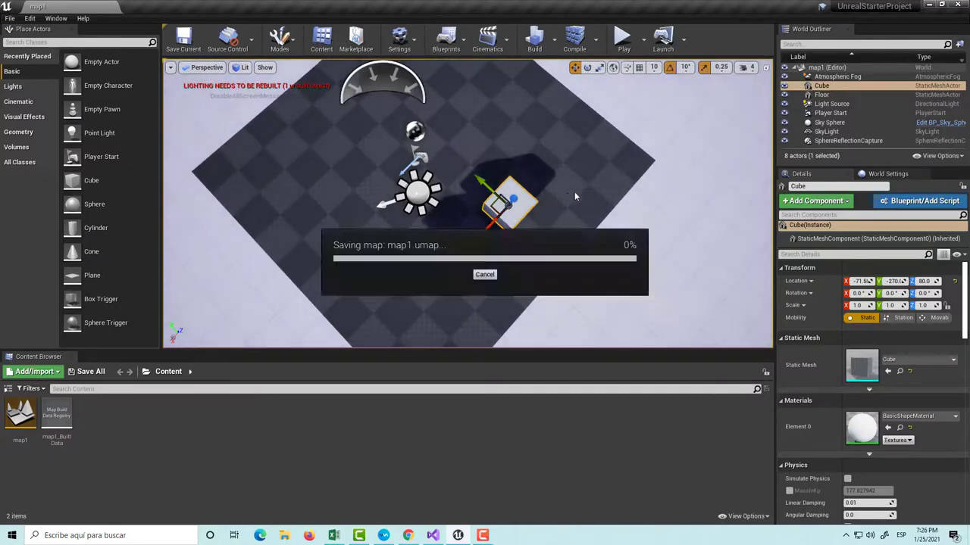
scroll(939, 379, down, 2)
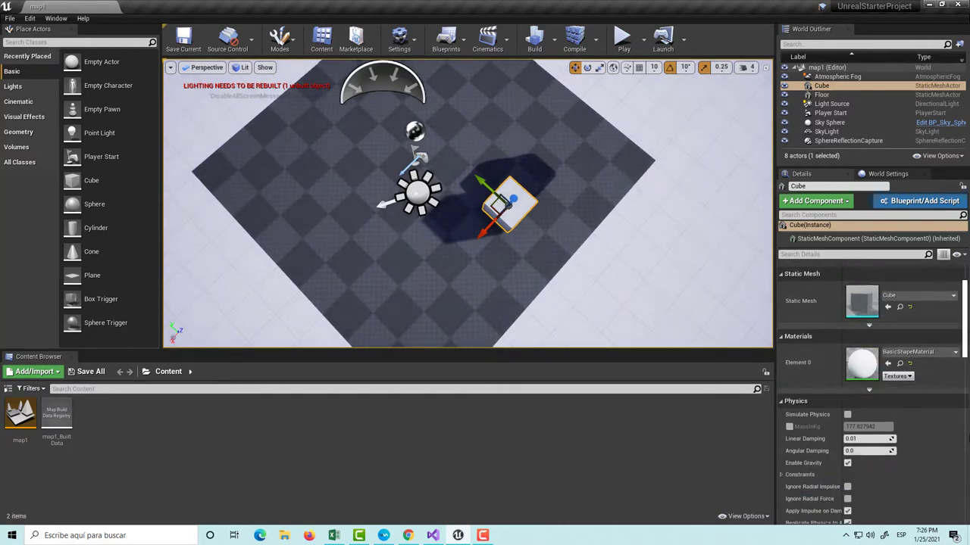
scroll(947, 424, up, 3)
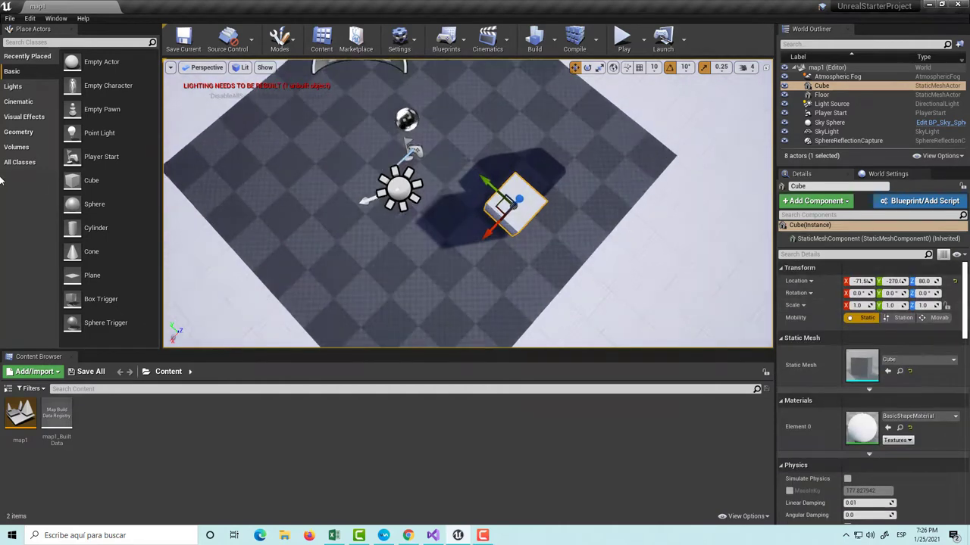
scroll(282, 227, down, 4)
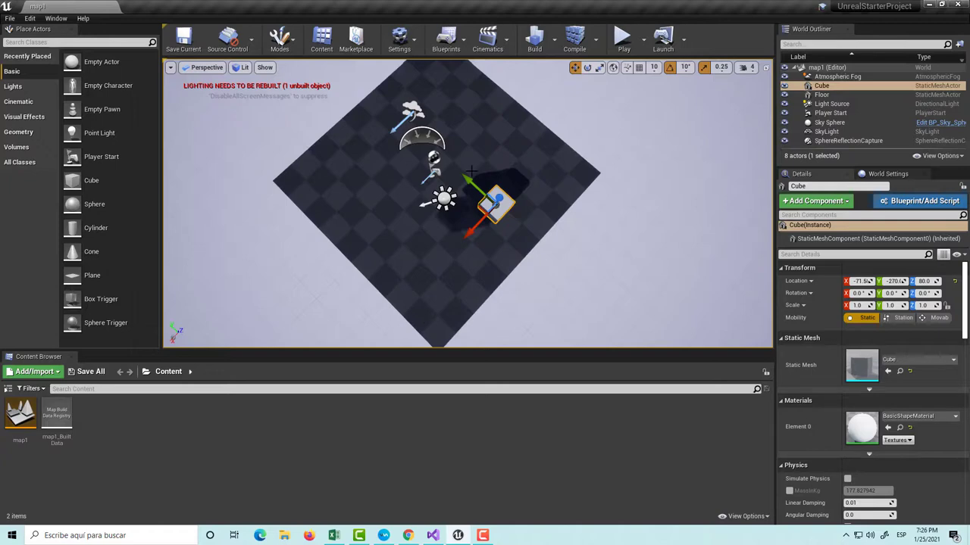
Browse C++ Classes into the UnrealStarterProject folder and select UnrealStarterProject.cpp in the solution.
click(7, 389)
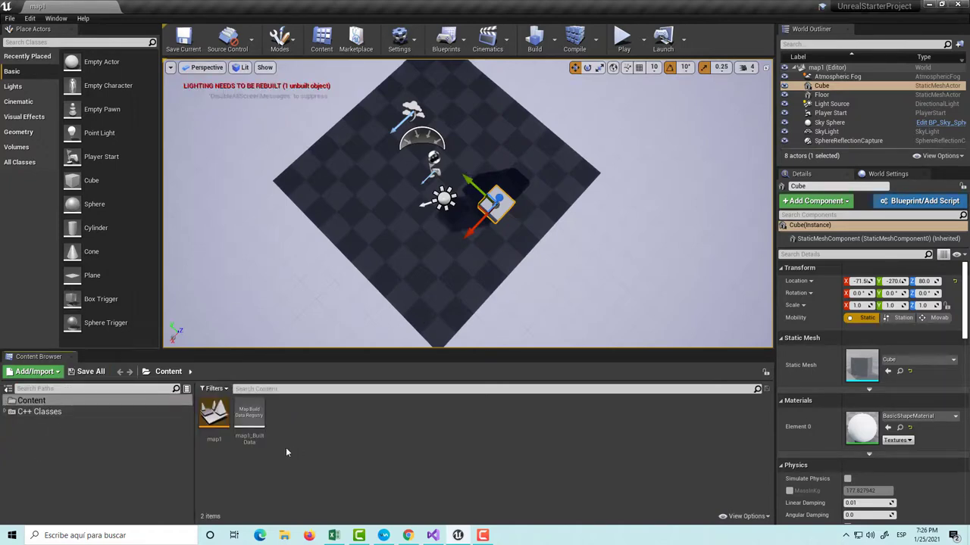
click(30, 413)
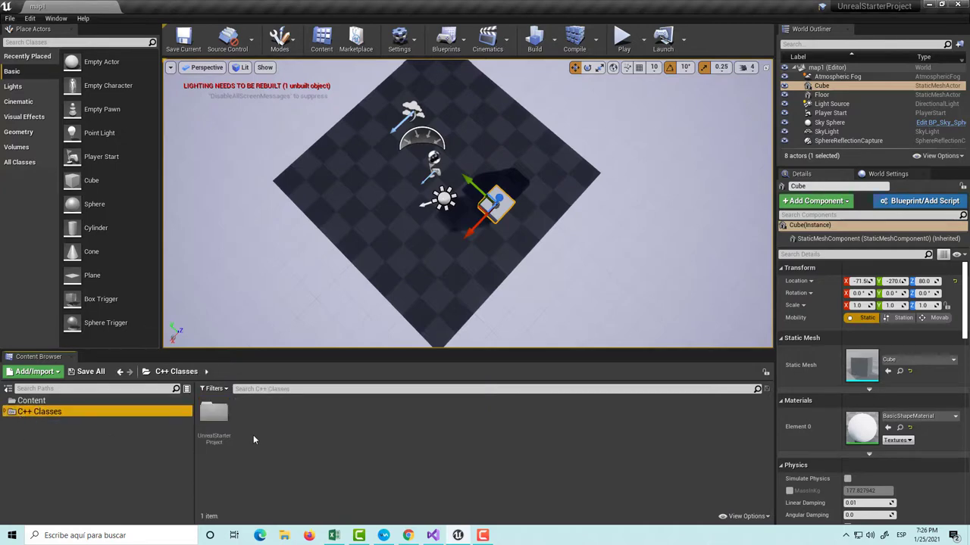
click(216, 423)
double_click(216, 422)
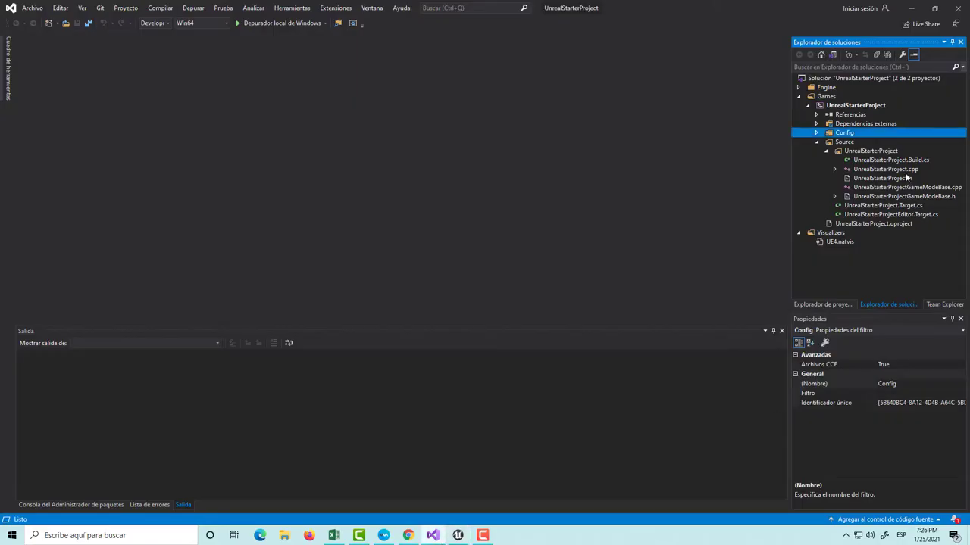
click(896, 171)
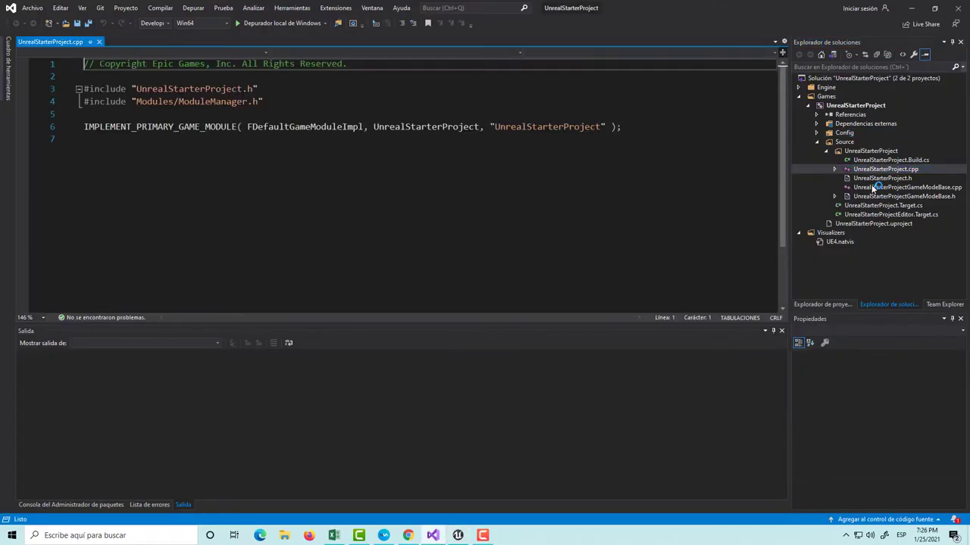
Open the GameModeBase .cpp, UnrealStarterProject.h and GameModeBase.h, inspecting the UCLASS line.
double_click(879, 187)
double_click(880, 178)
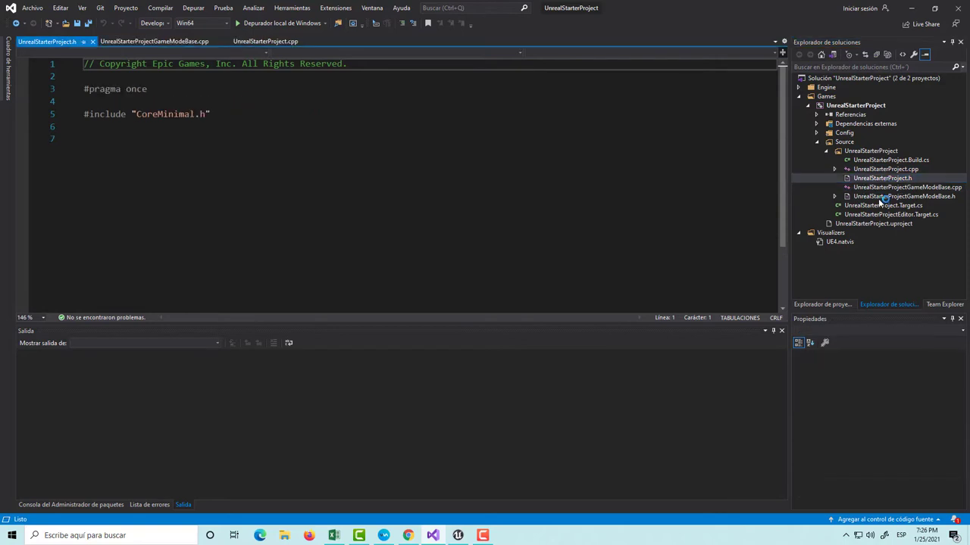
double_click(879, 197)
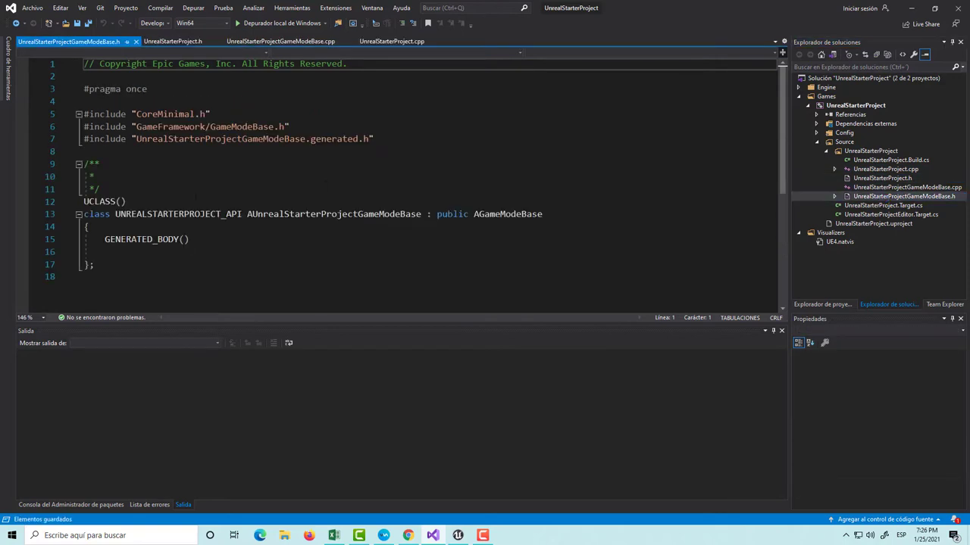
double_click(104, 202)
key(End)
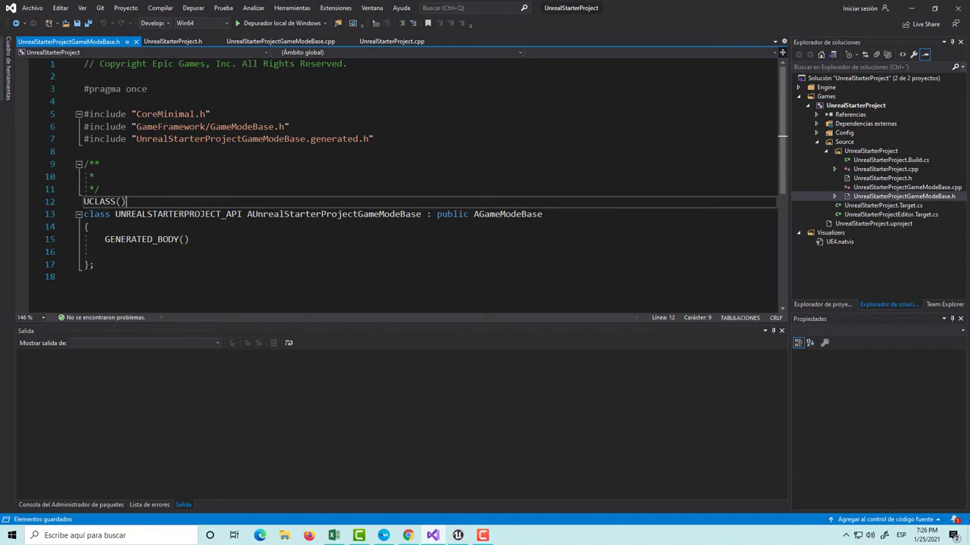
Close all four source file tabs and return to the Unreal Editor.
click(135, 43)
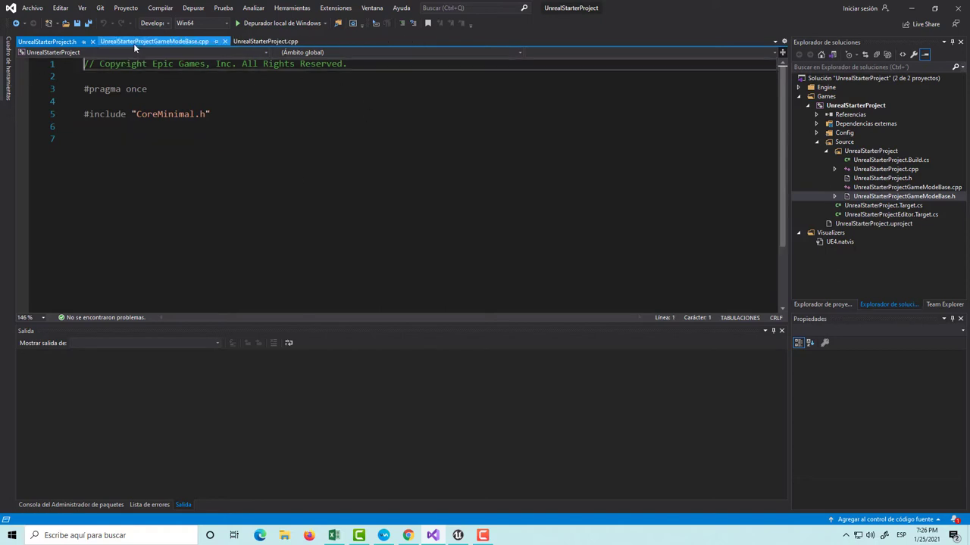
click(226, 43)
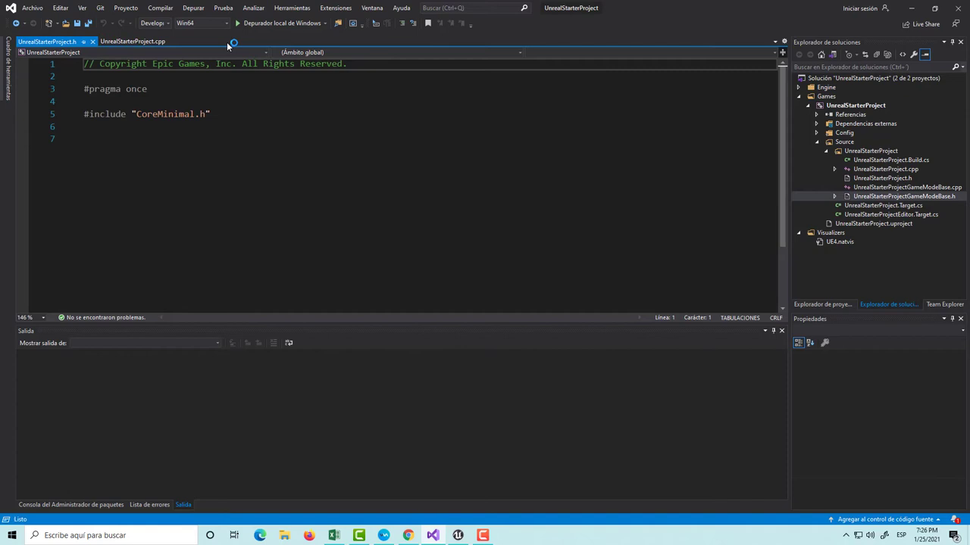
click(172, 42)
click(93, 41)
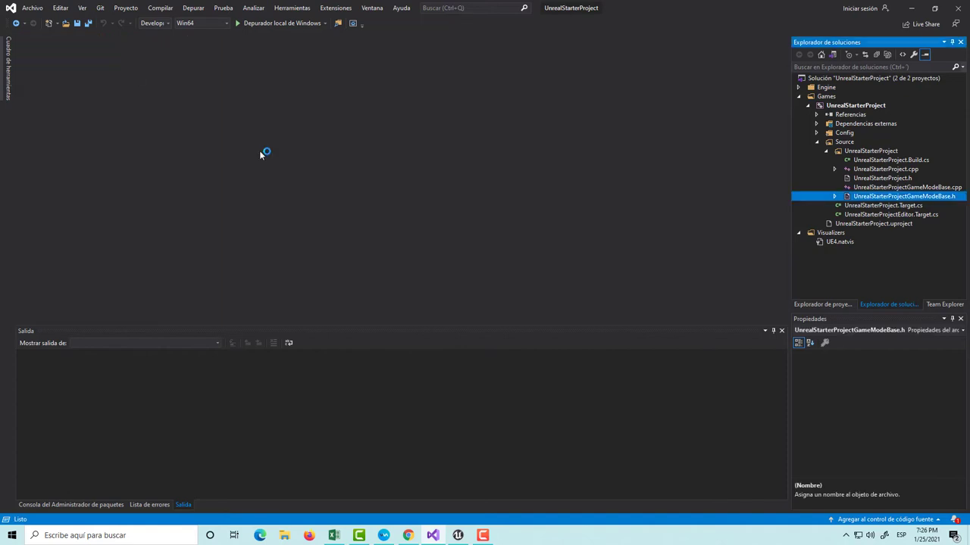
click(462, 536)
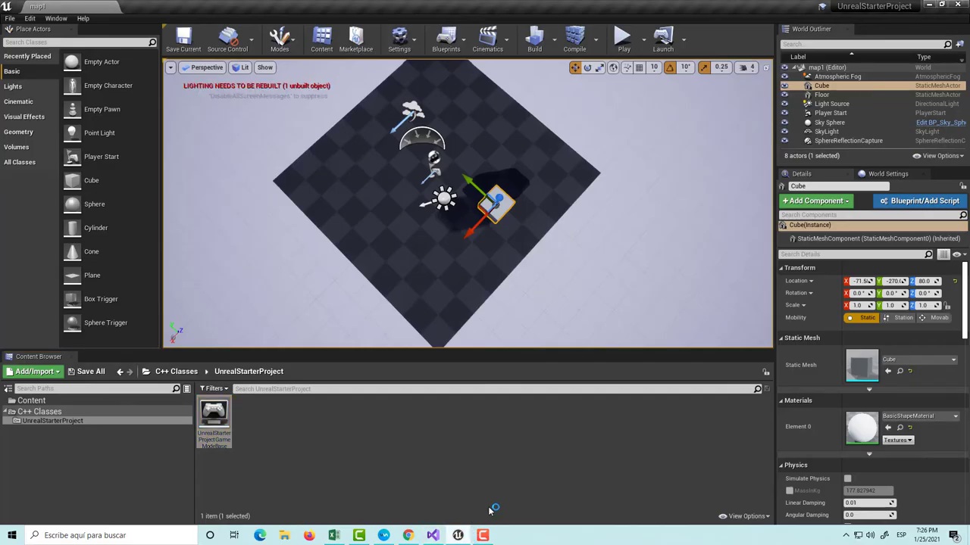